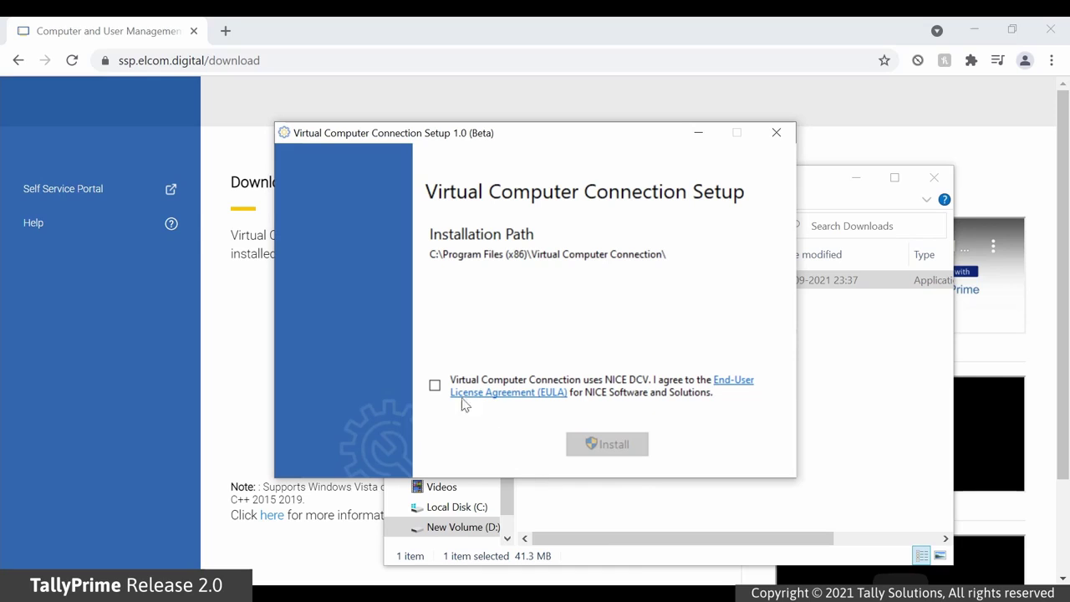
- Accept the NICE DCV EULA, install Virtual Computer Connection, and start the application
click(434, 385)
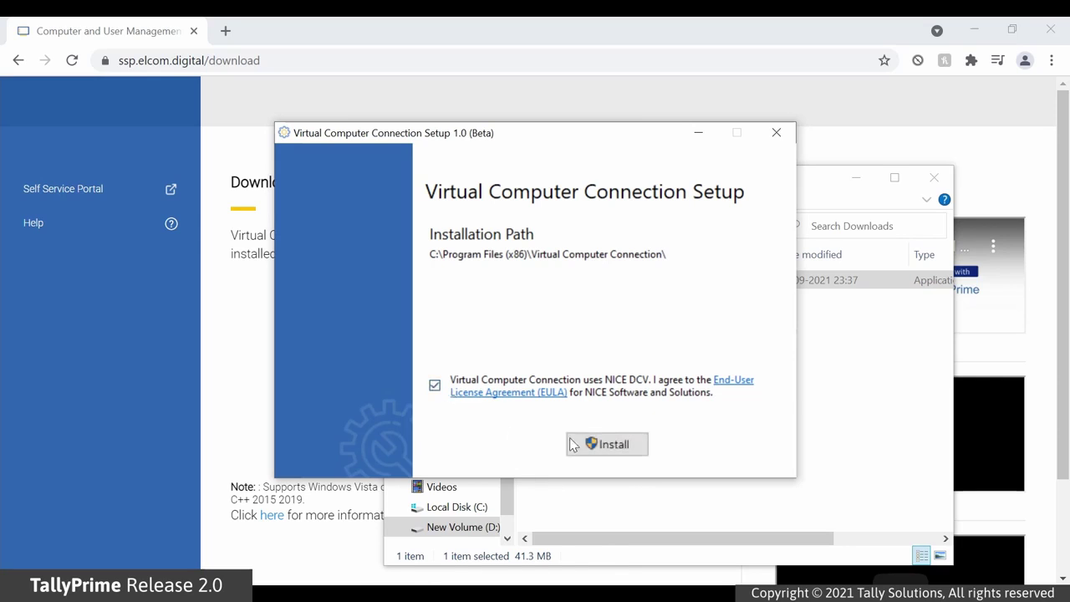
click(595, 445)
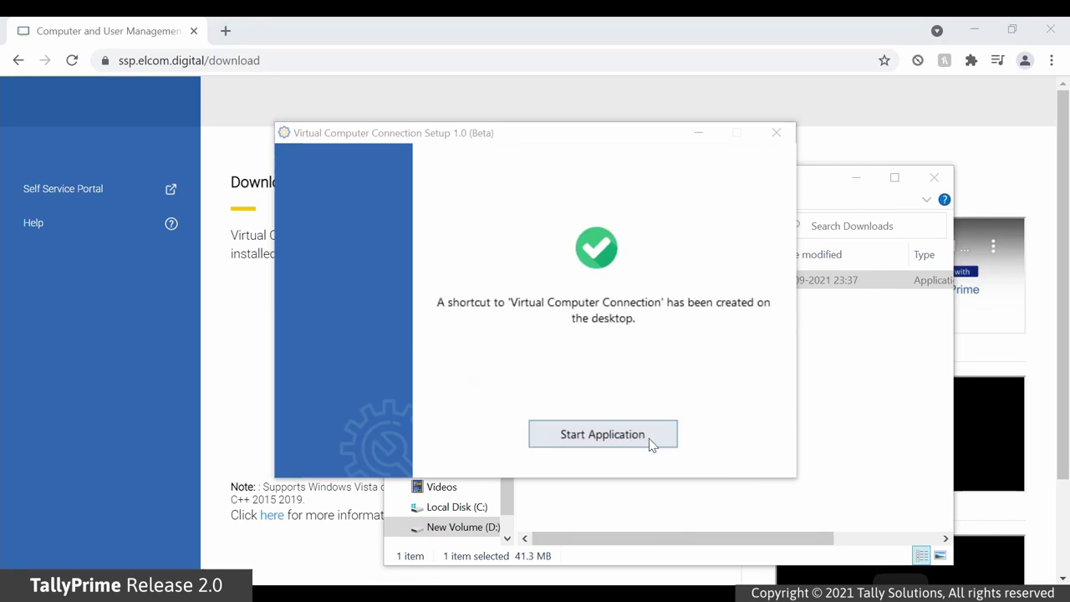
click(649, 438)
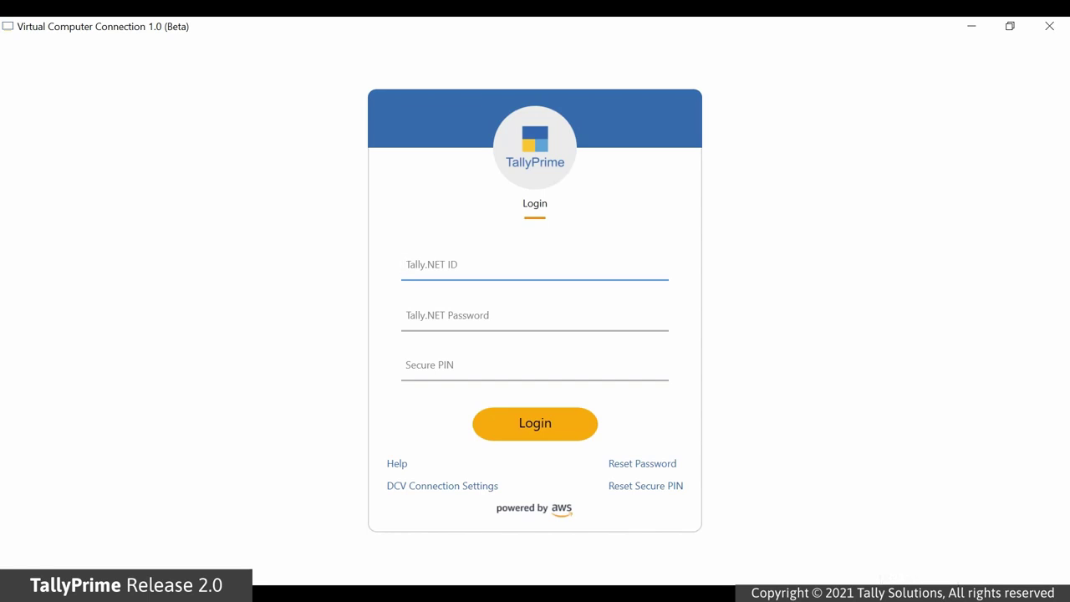
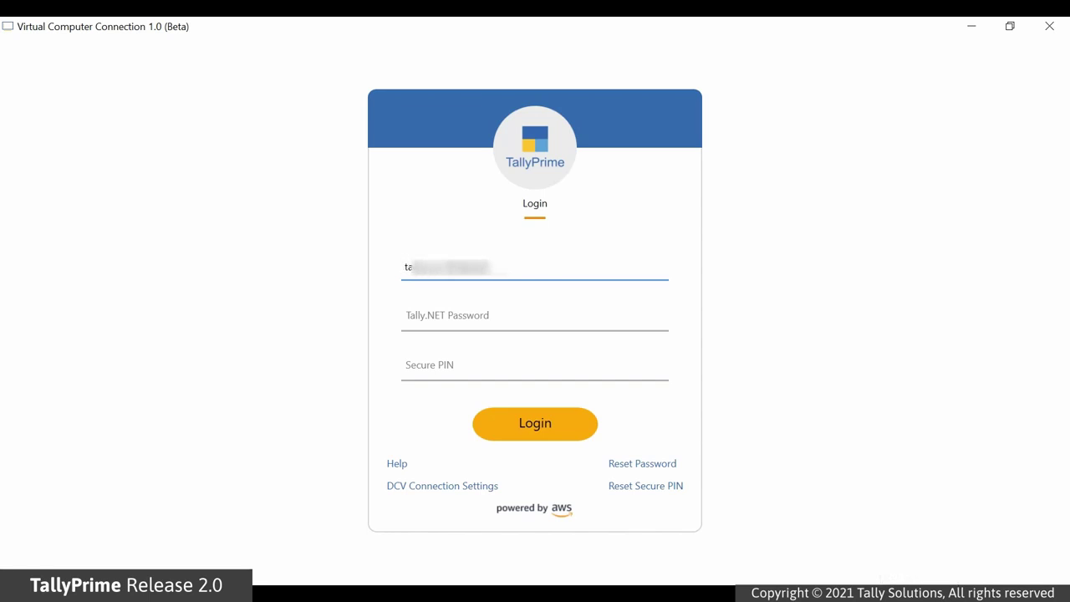
- Log in with the Tally.NET ID, password and secure PIN to list TallyUser0002 and TallyUser0005
key(Tab)
text(••••••••)
key(Tab)
text(••••••)
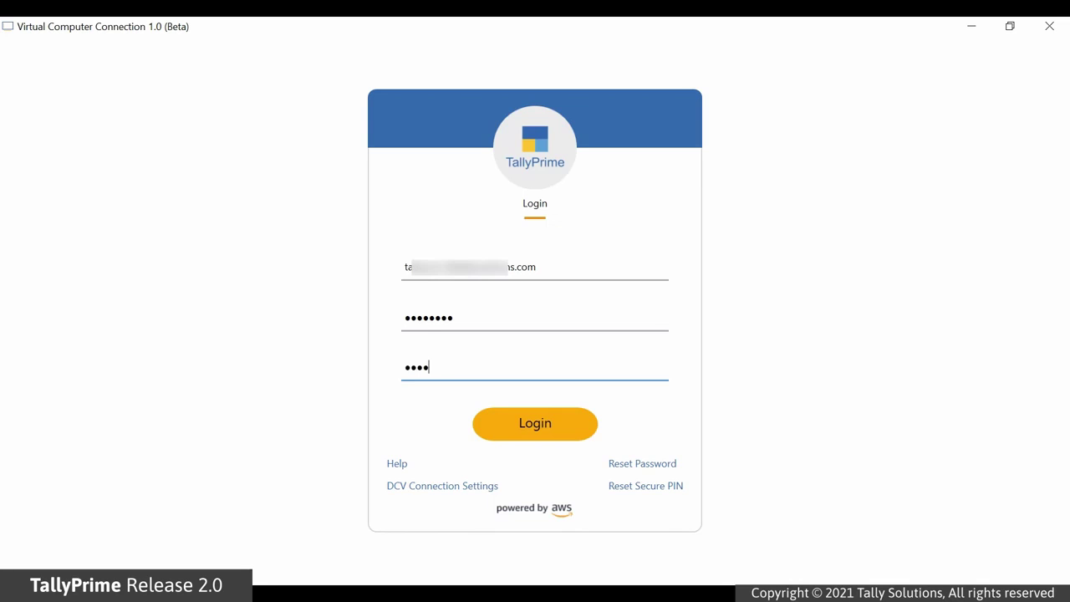
click(577, 430)
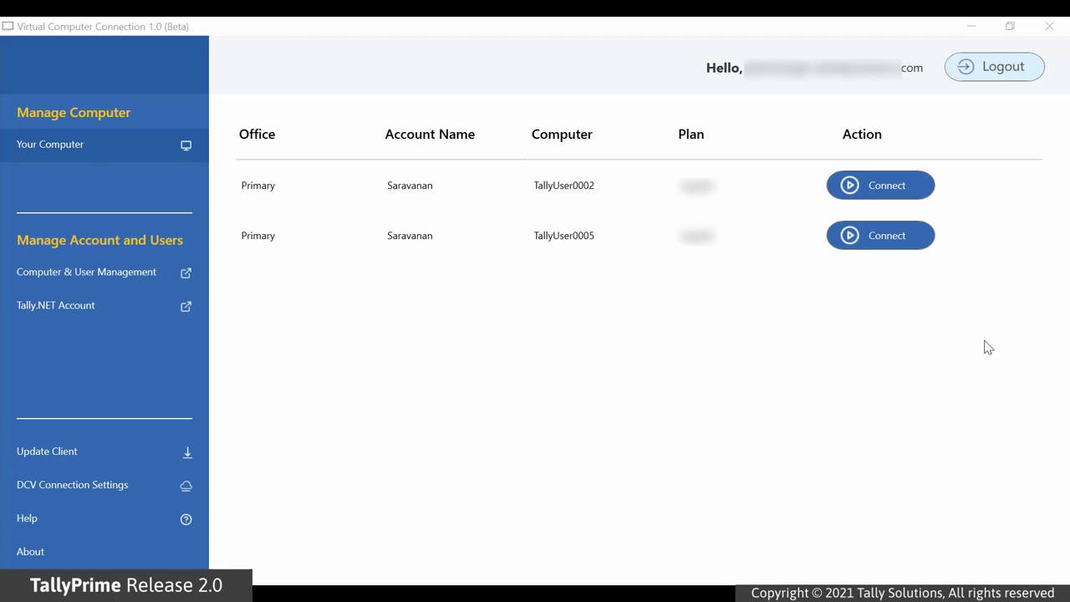
- Connect to the first listed virtual computer to open its remote desktop
click(917, 188)
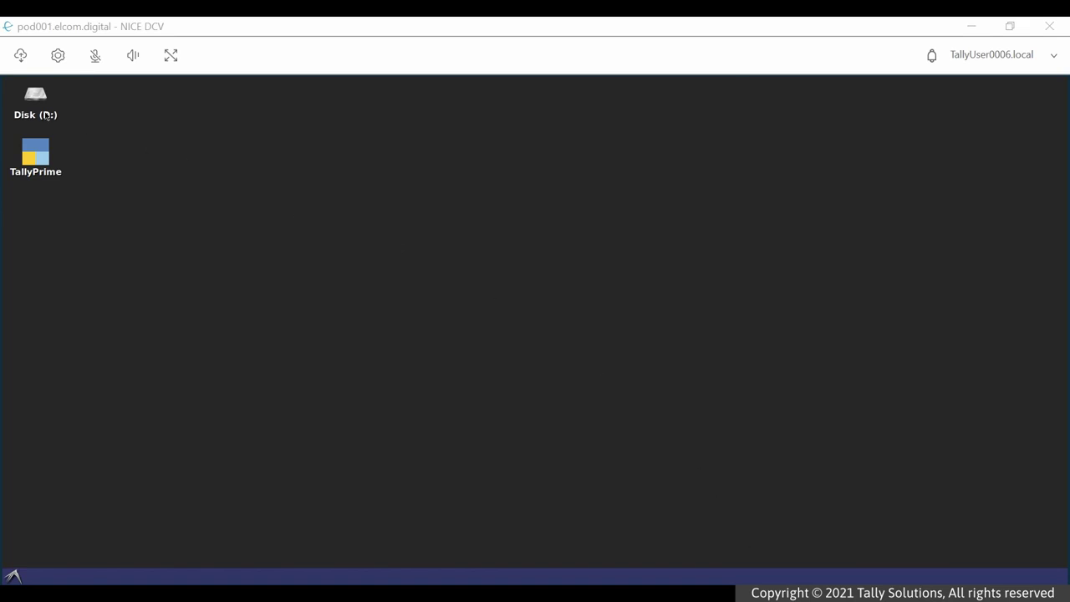
double_click(46, 115)
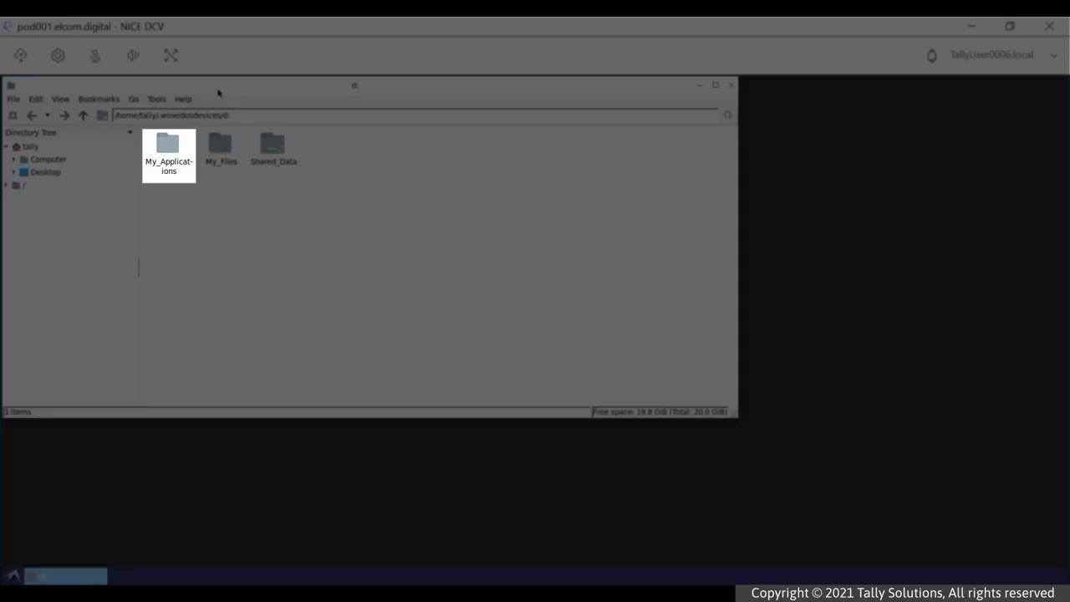
click(173, 148)
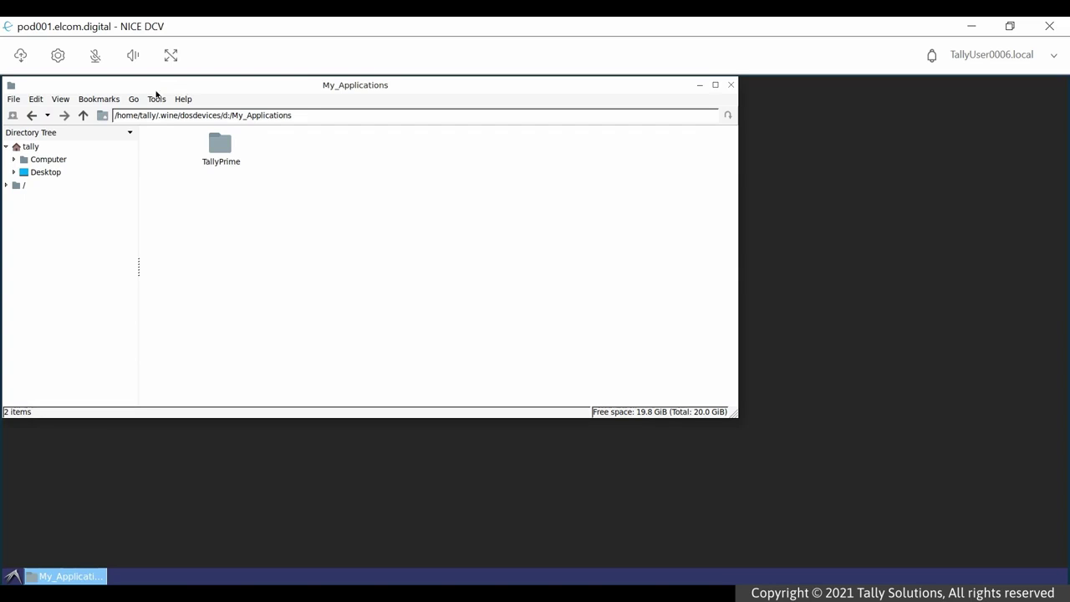
click(83, 116)
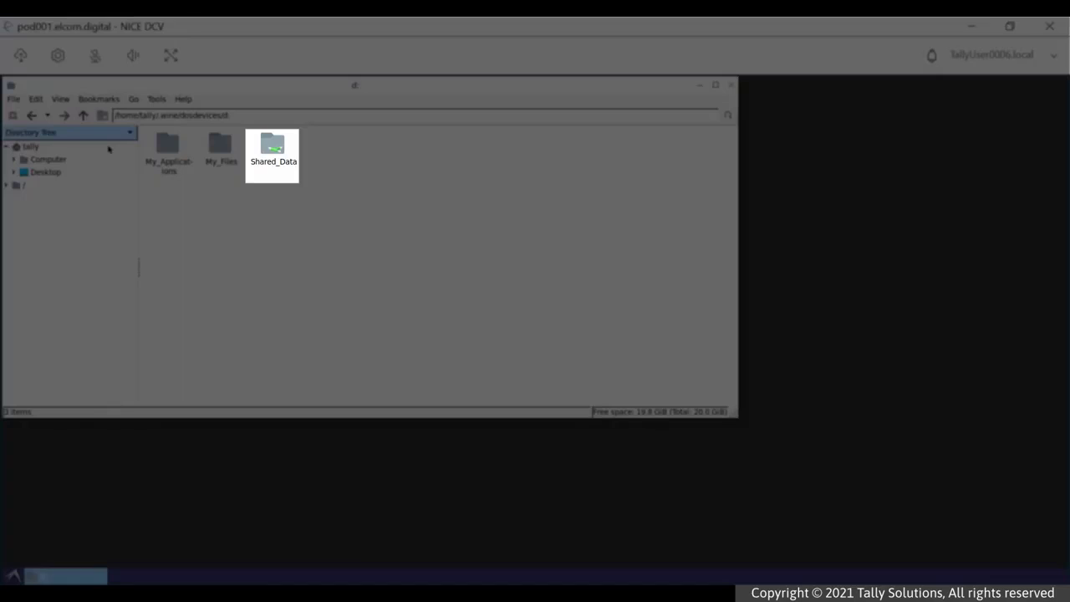
double_click(280, 151)
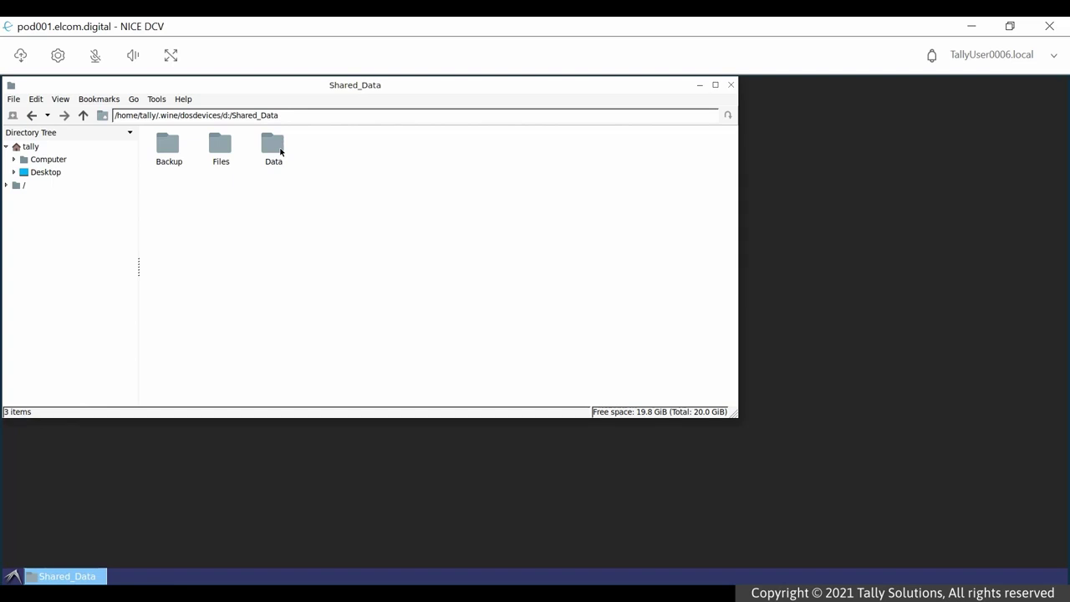
click(83, 117)
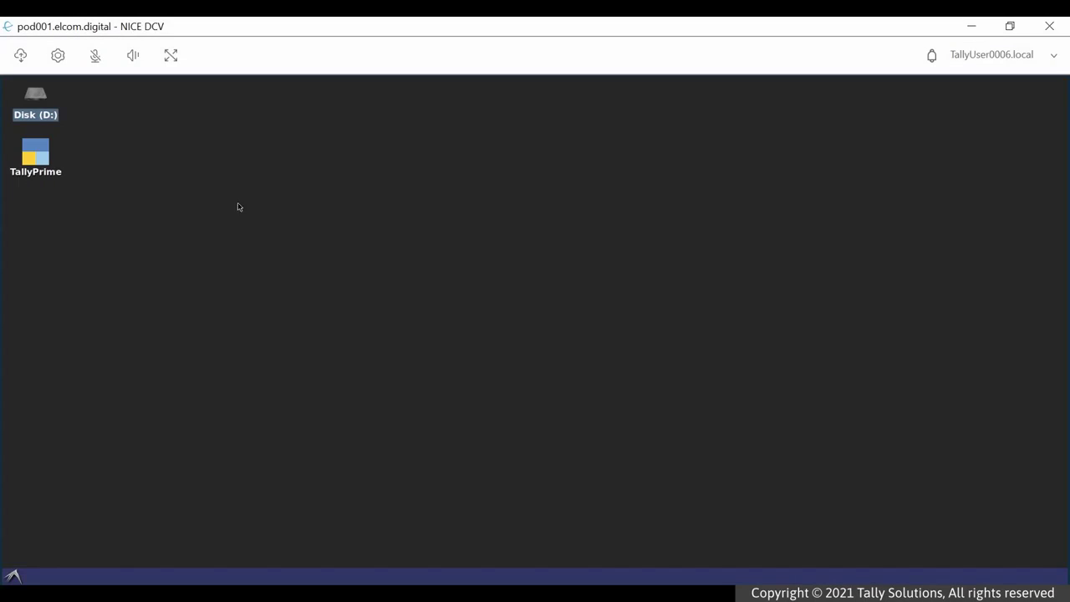
- Launch TallyPrime and reactivate the existing licence with the Tally.NET ID and password, switching EDU to GOLD
double_click(43, 164)
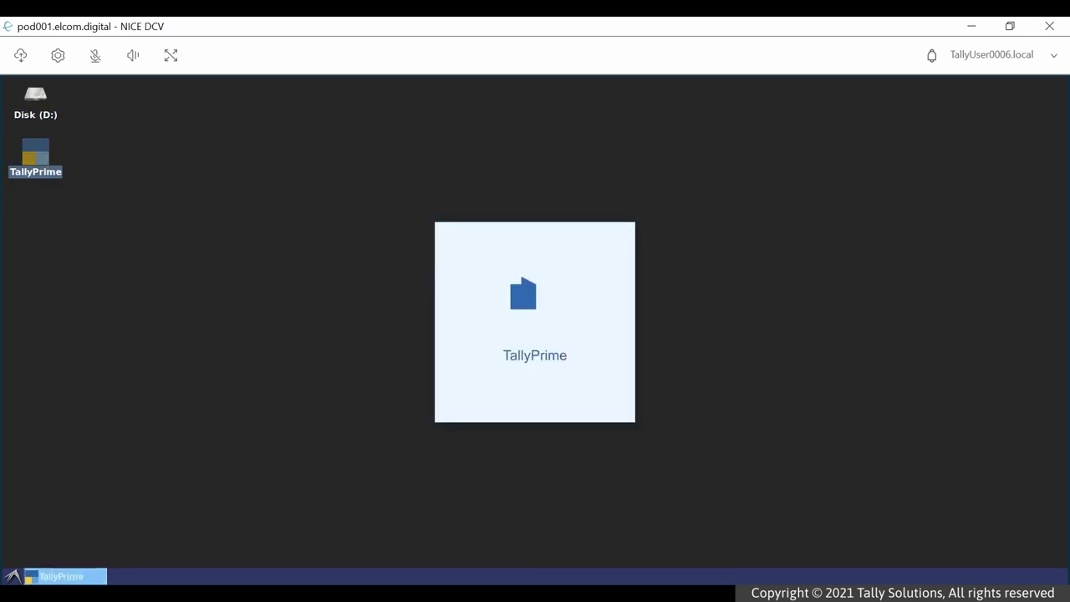
key(Left)
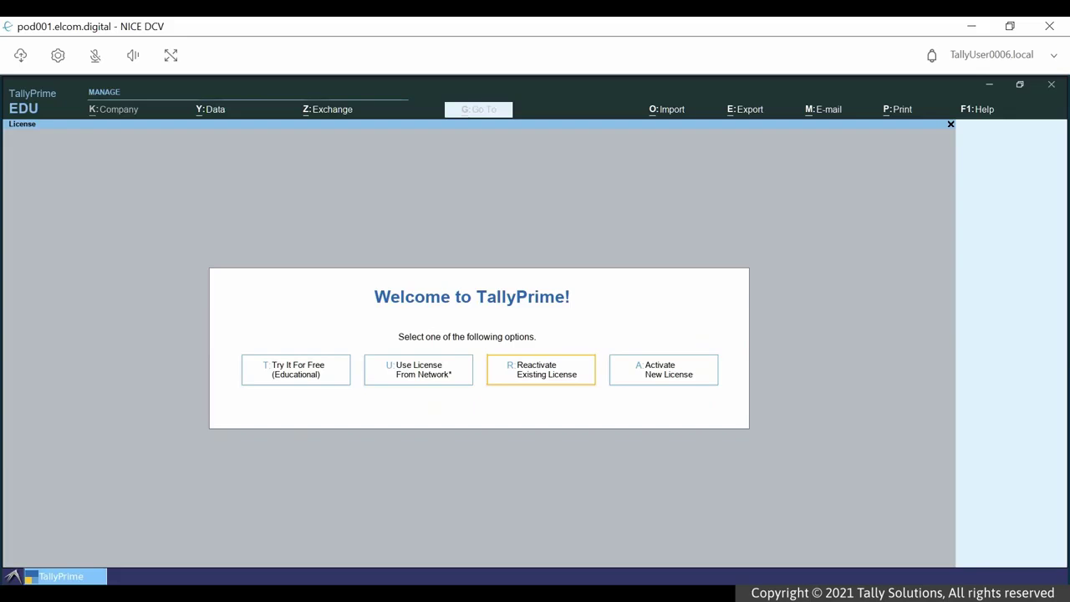
key(Return)
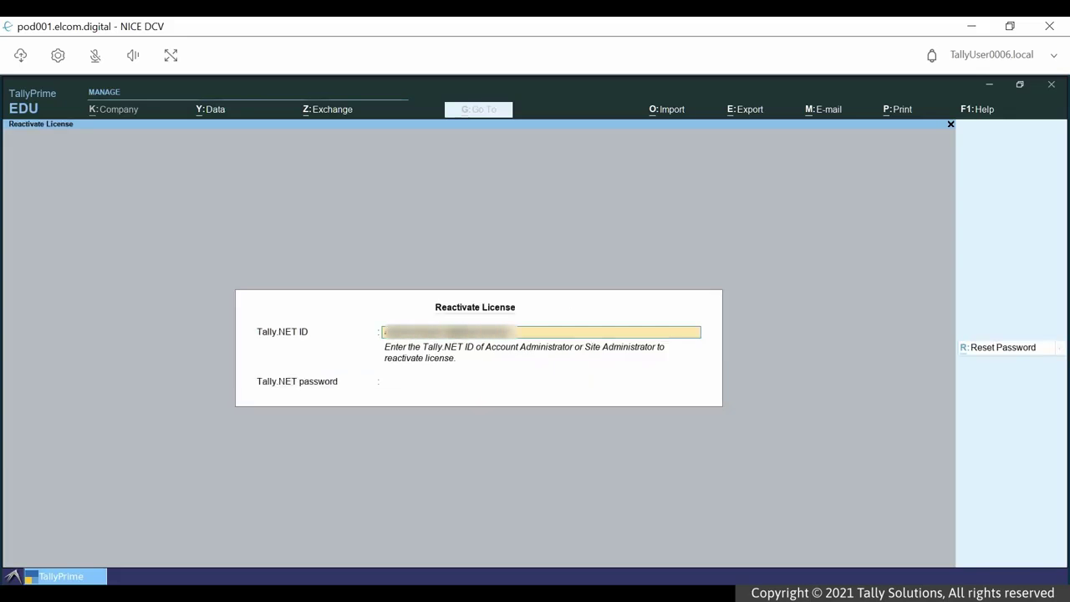
key(Return)
text(**********)
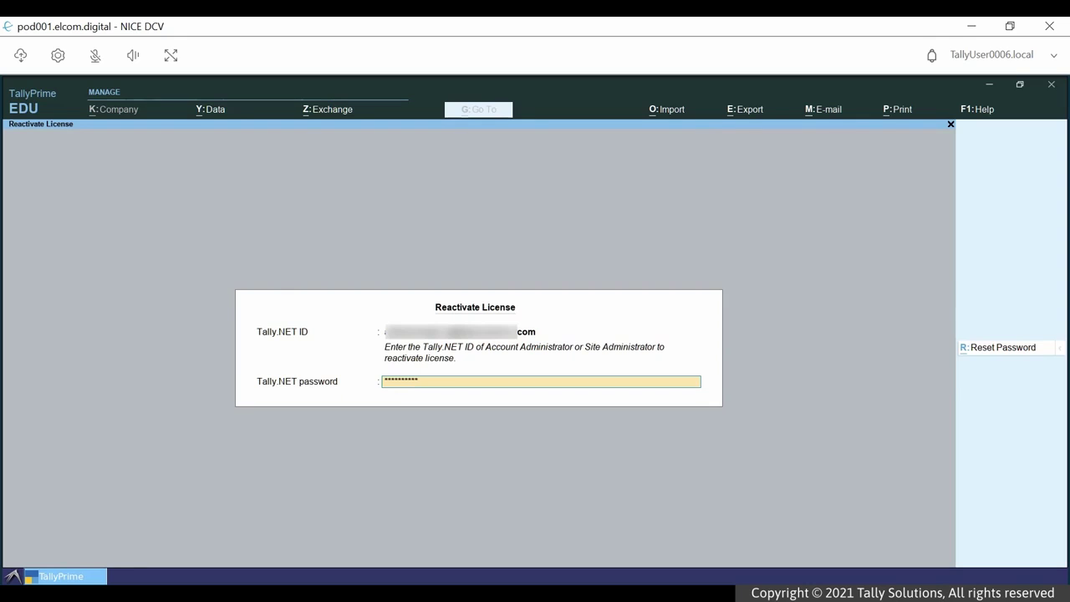
key(Return)
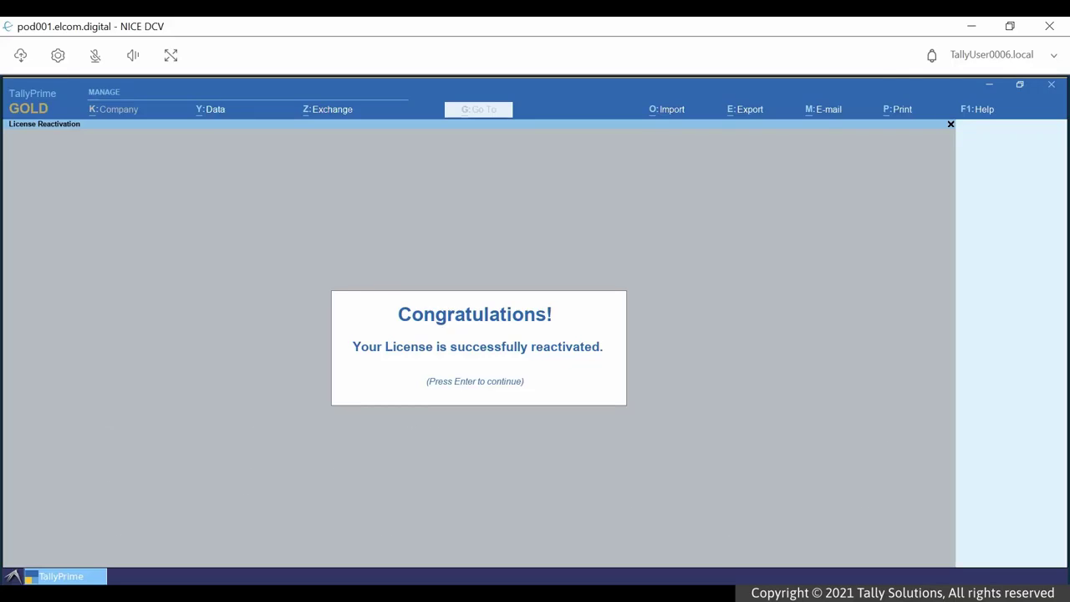
key(Return)
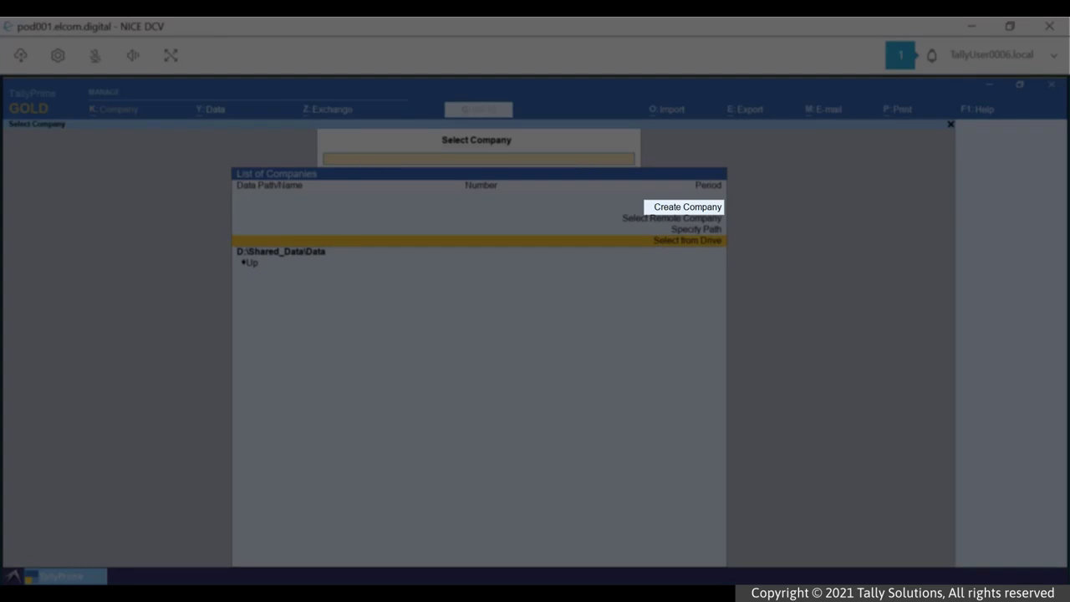
- Create the company 'National Transports' with Karnataka as its state
key(Up)
key(Up)
key(Up)
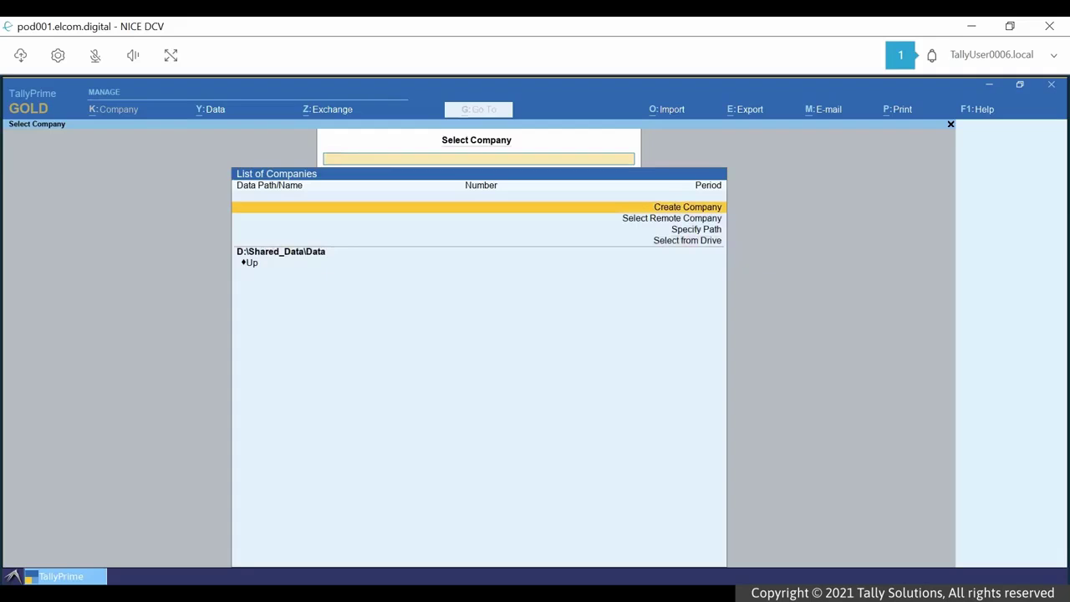
key(Return)
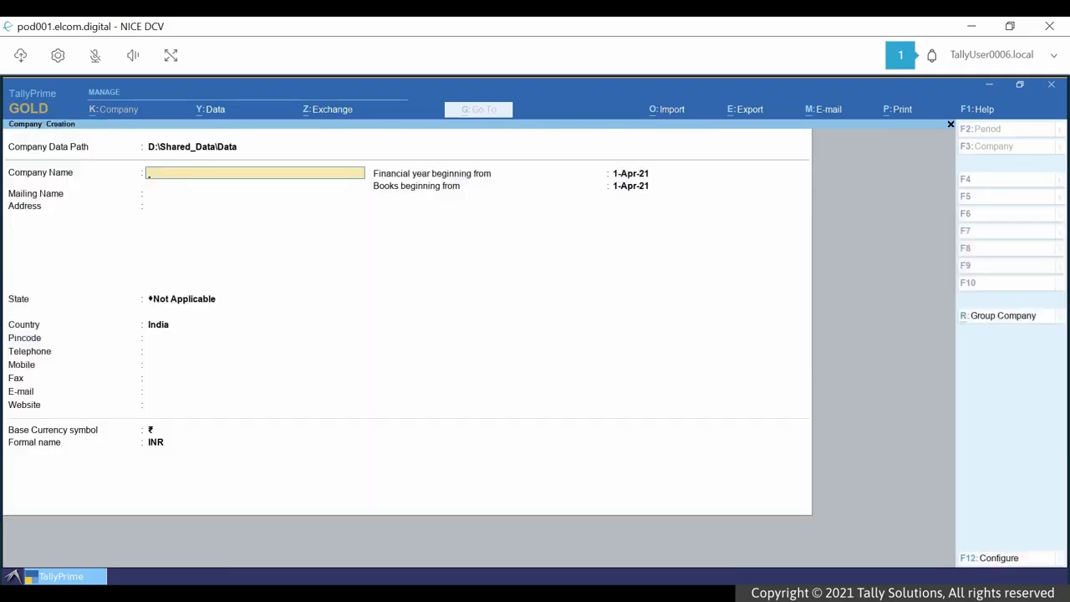
text(National Transports)
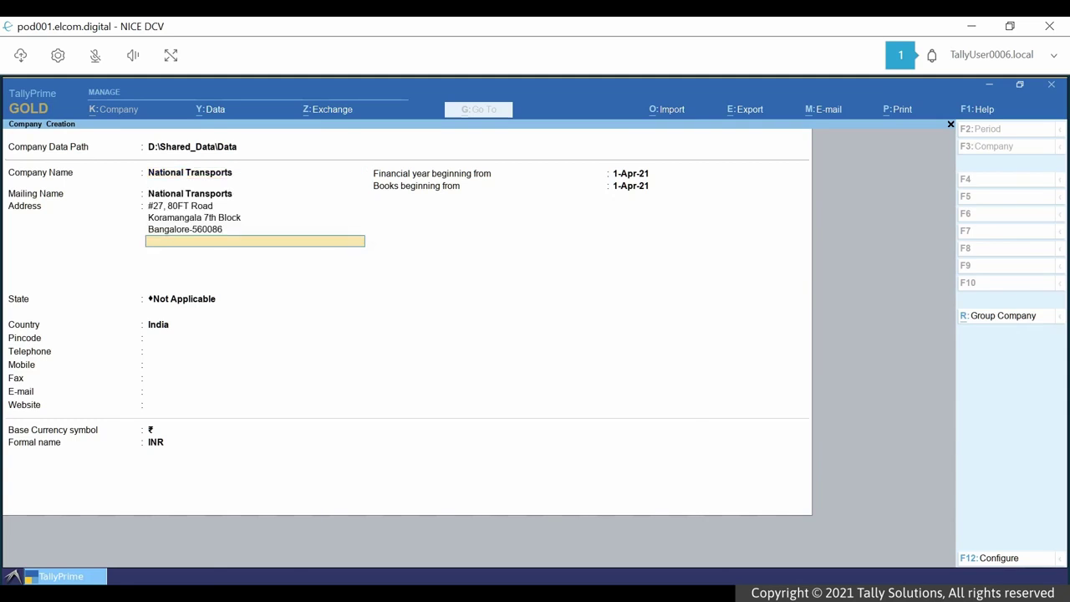
key(Return)
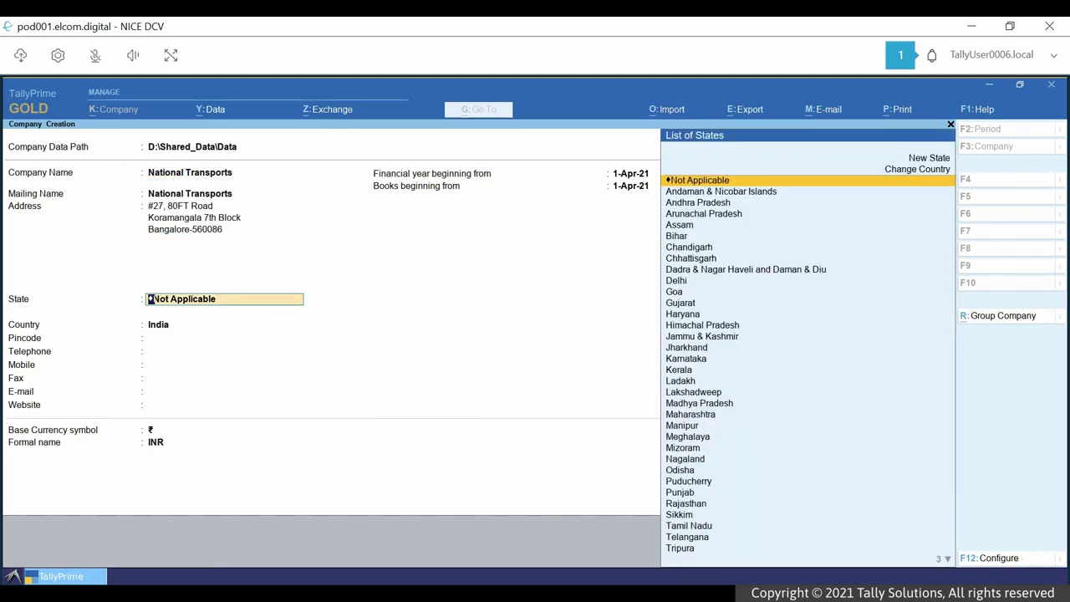
text(Kar)
key(Return)
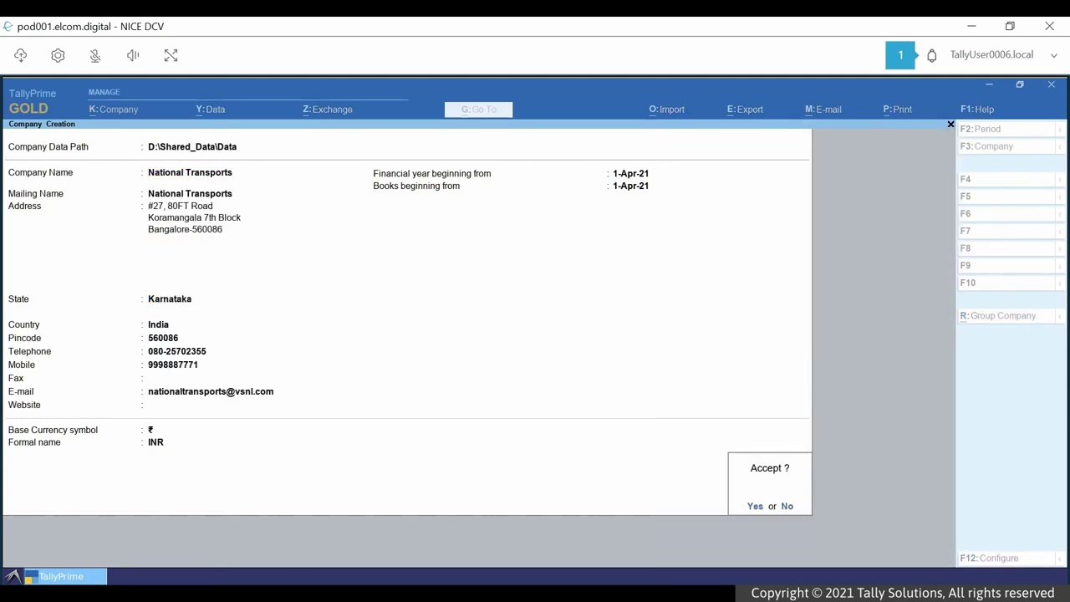
key(y)
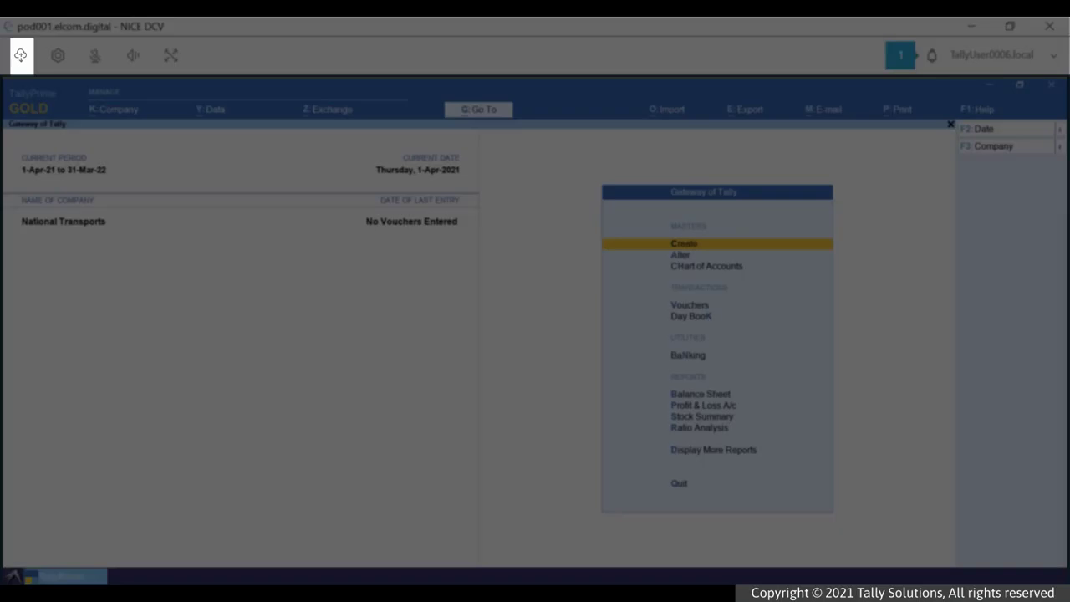
- Upload TBK900_10020.001 and TBK900_10088.001 to the Backup folder of DCV file storage
click(20, 55)
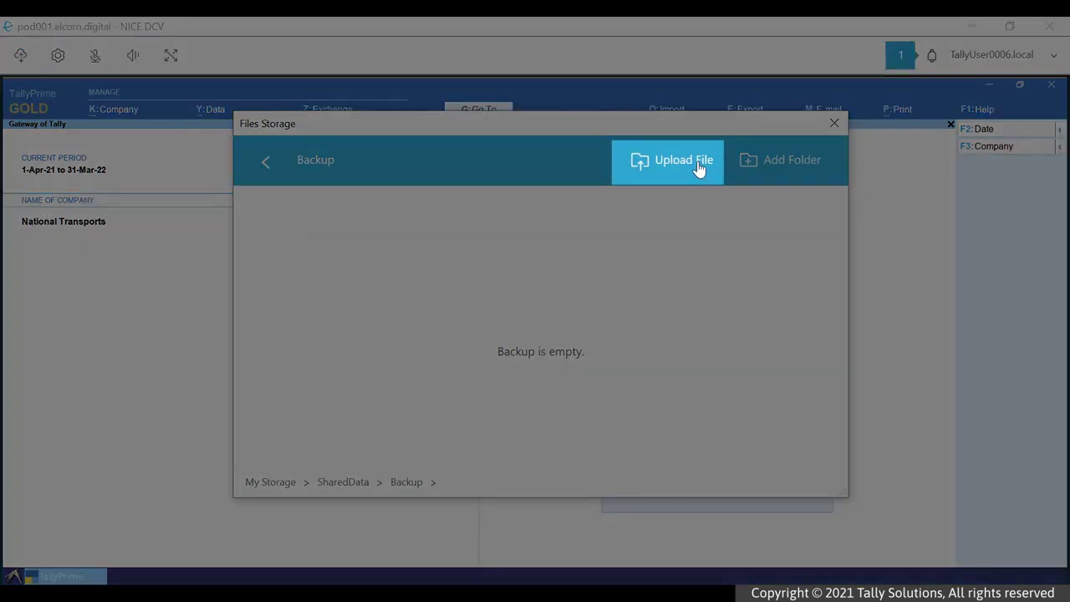
click(699, 167)
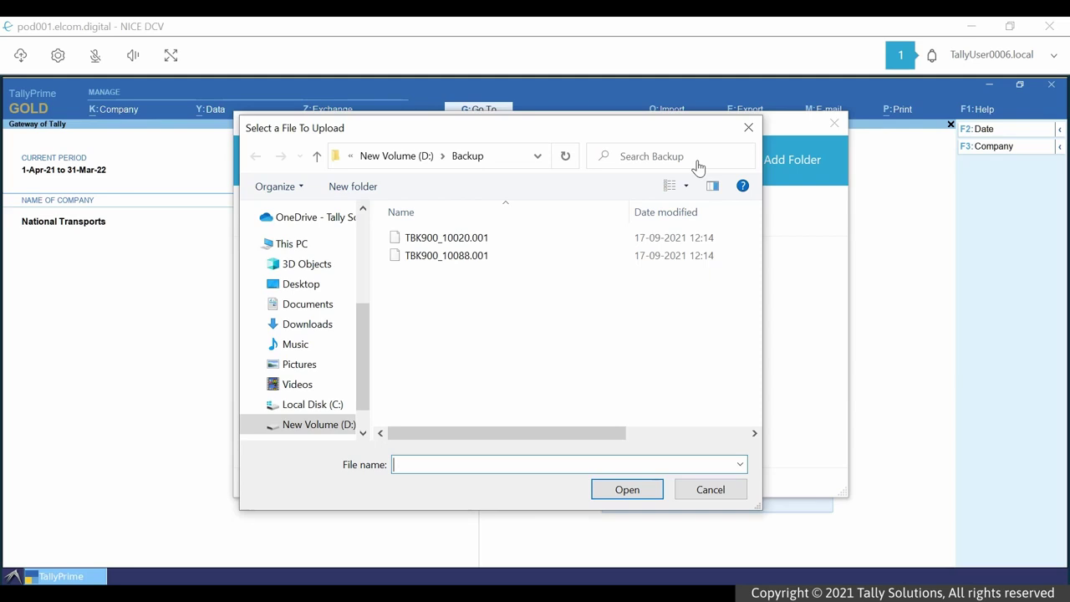
click(486, 239)
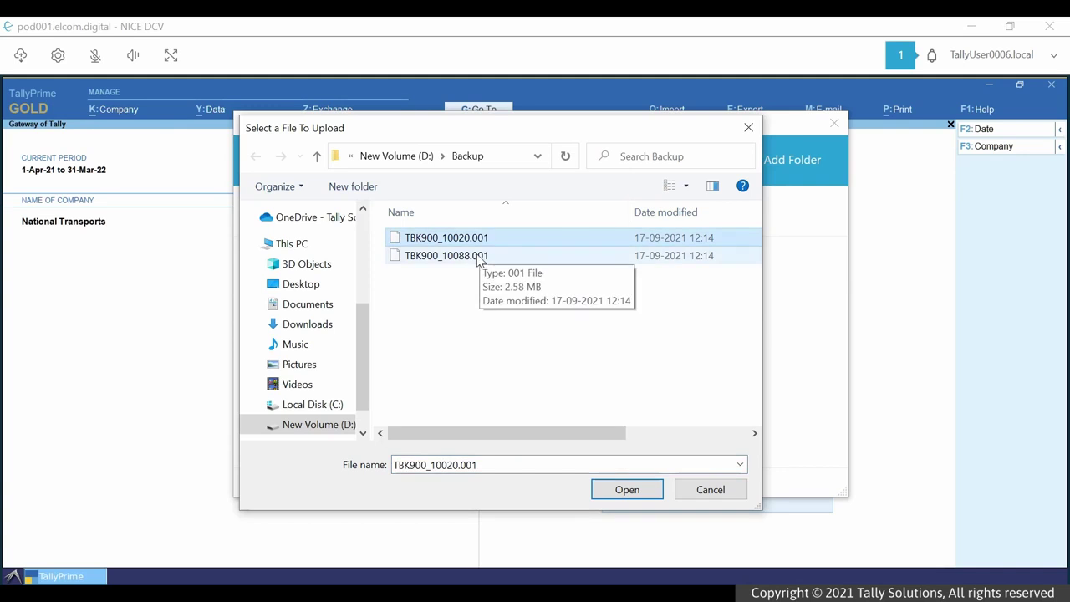
ctrl+click(481, 256)
click(624, 491)
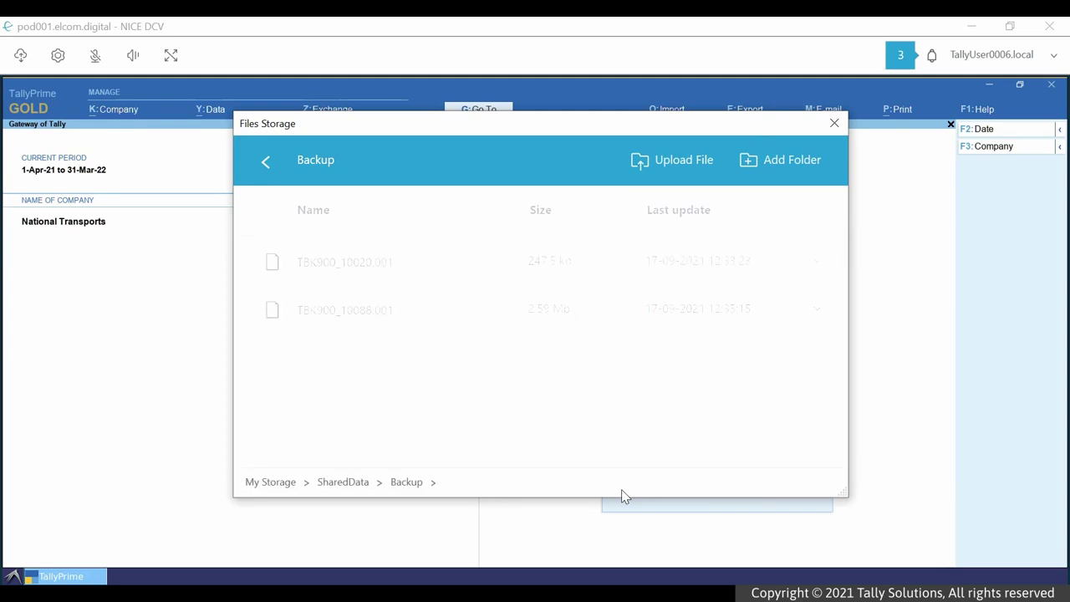
click(835, 123)
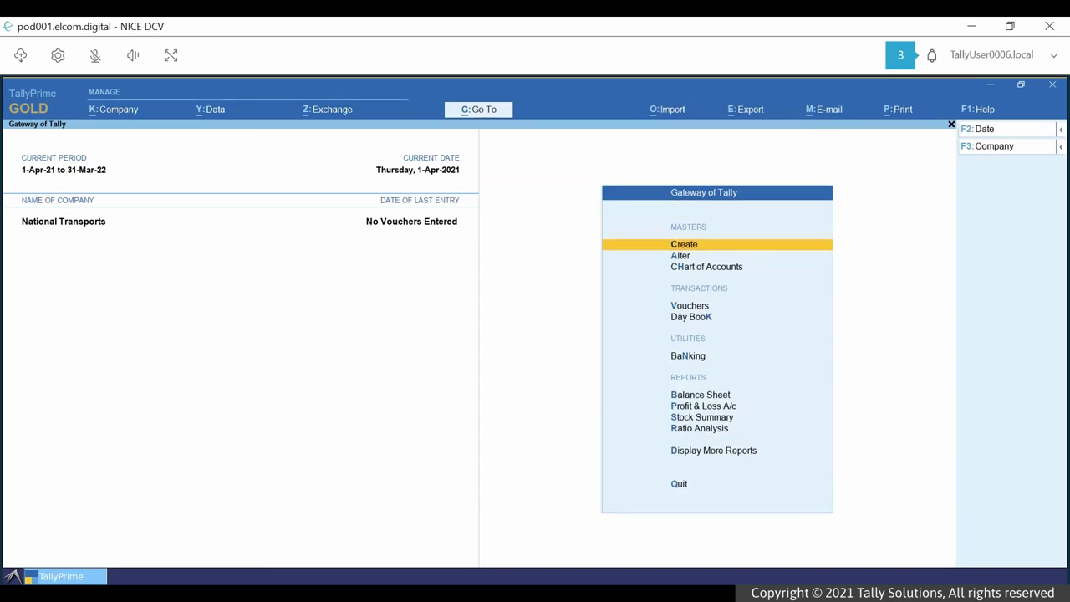
- Start a company restore with D:\Shared_Data\Data as the destination folder
key(alt+y)
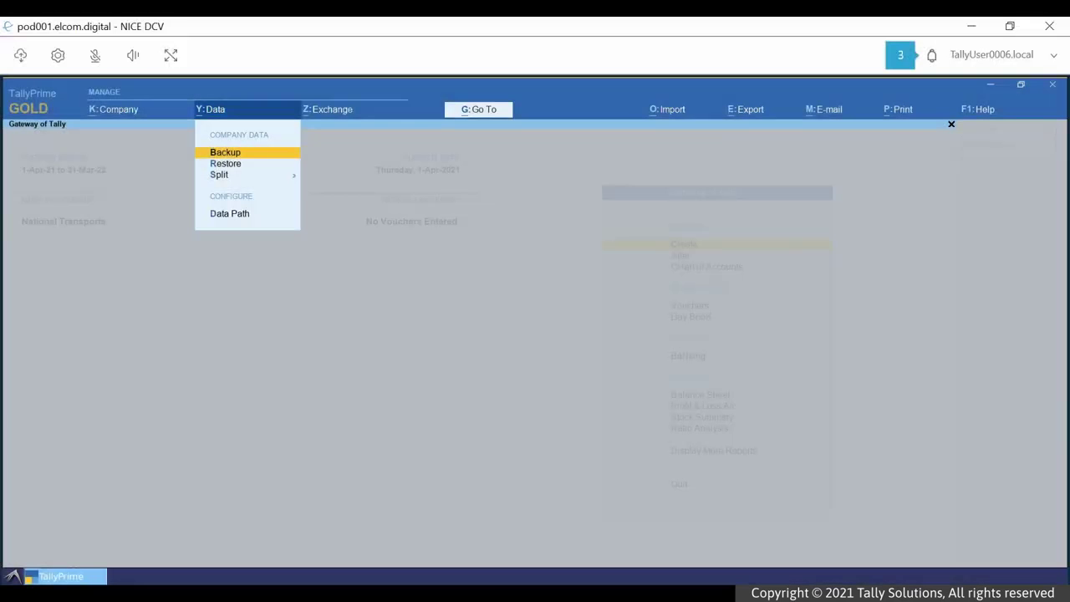
key(Down)
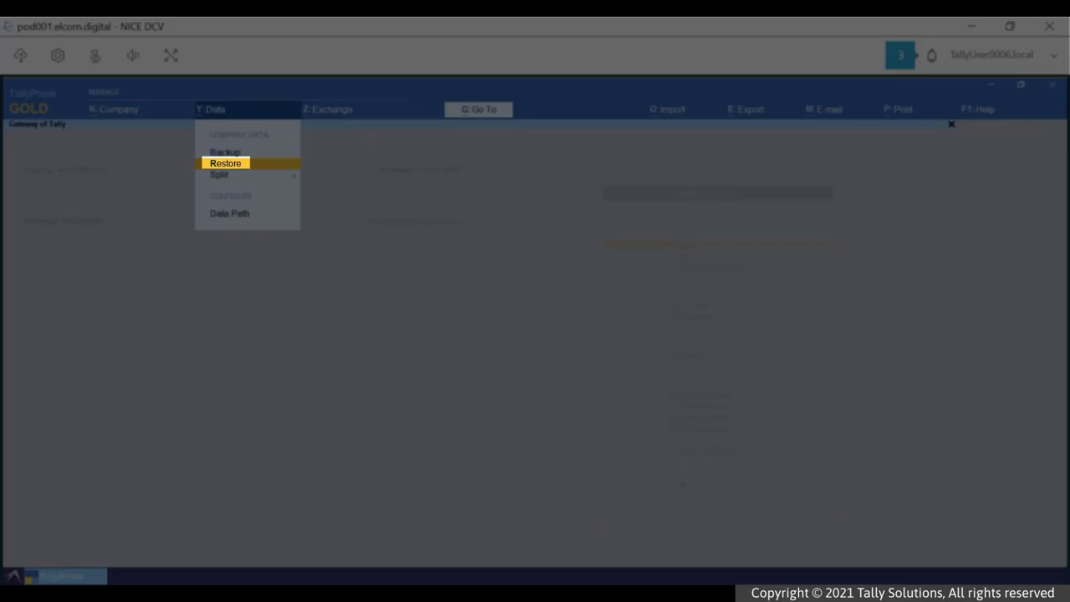
key(Return)
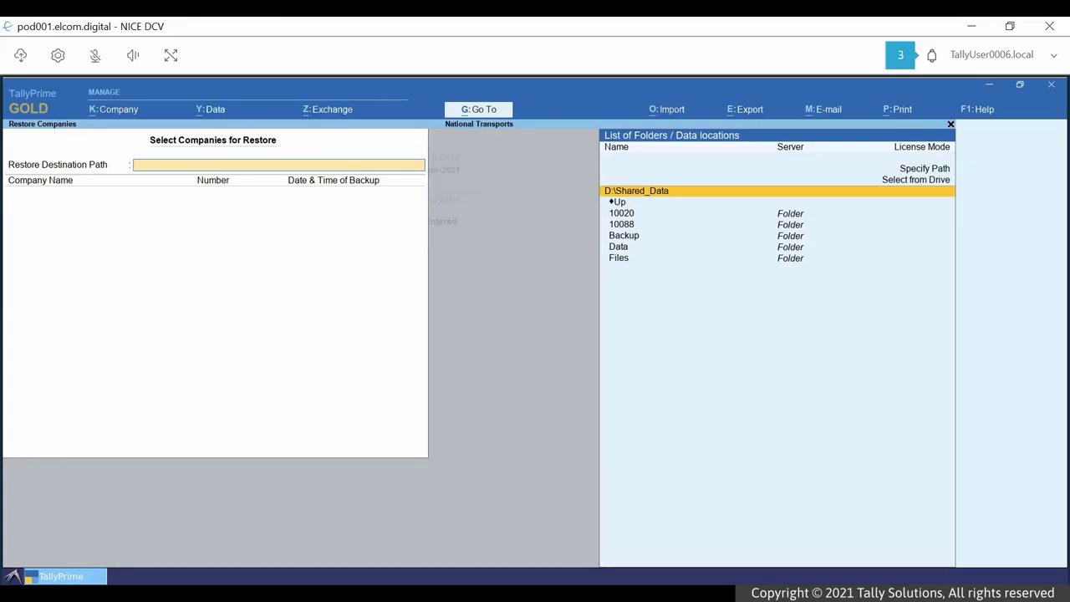
key(Down)
key(Down)
key(Down)
key(Down)
key(Down)
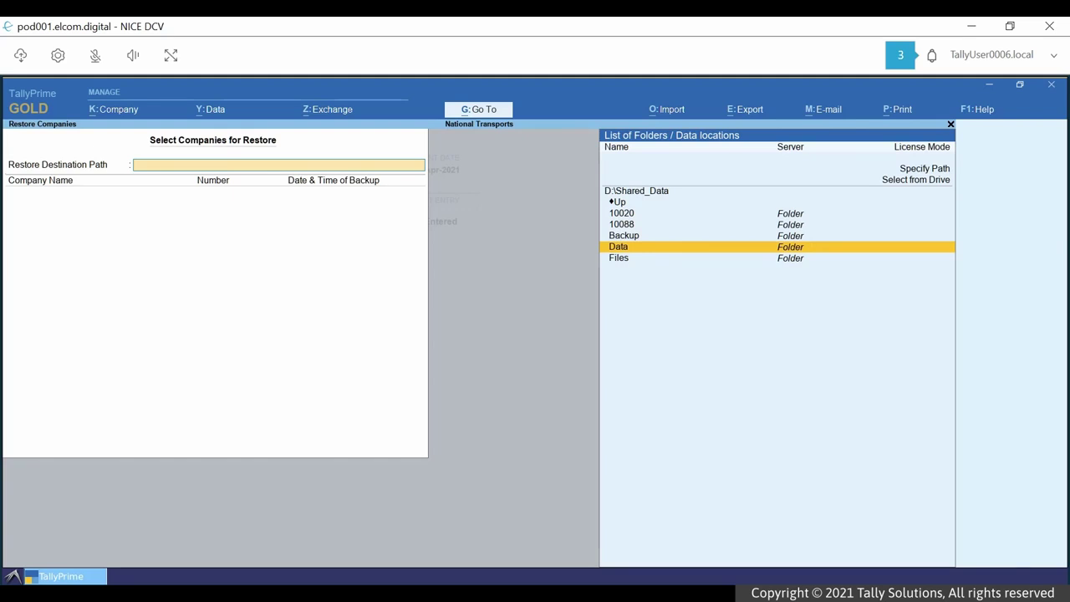
key(Return)
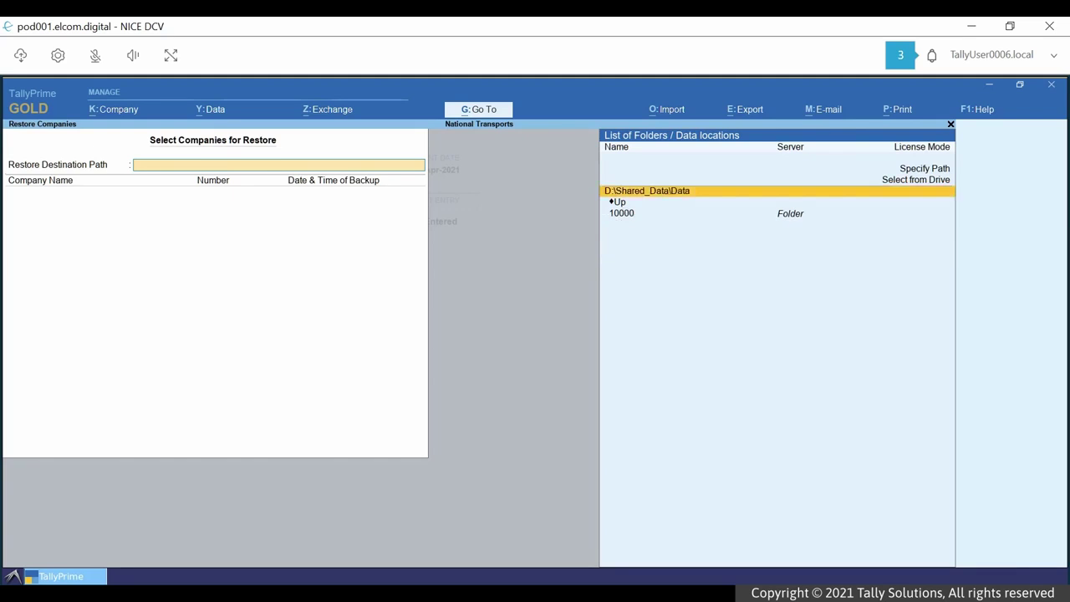
key(Return)
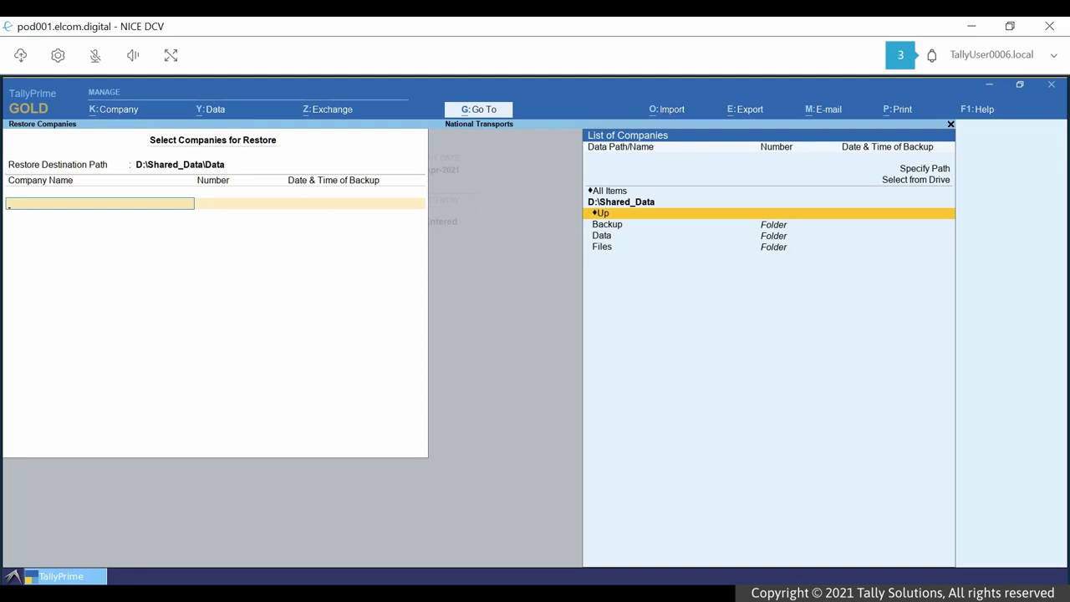
- Restore National Enterprises and National Traders from the Backup folder
key(Down)
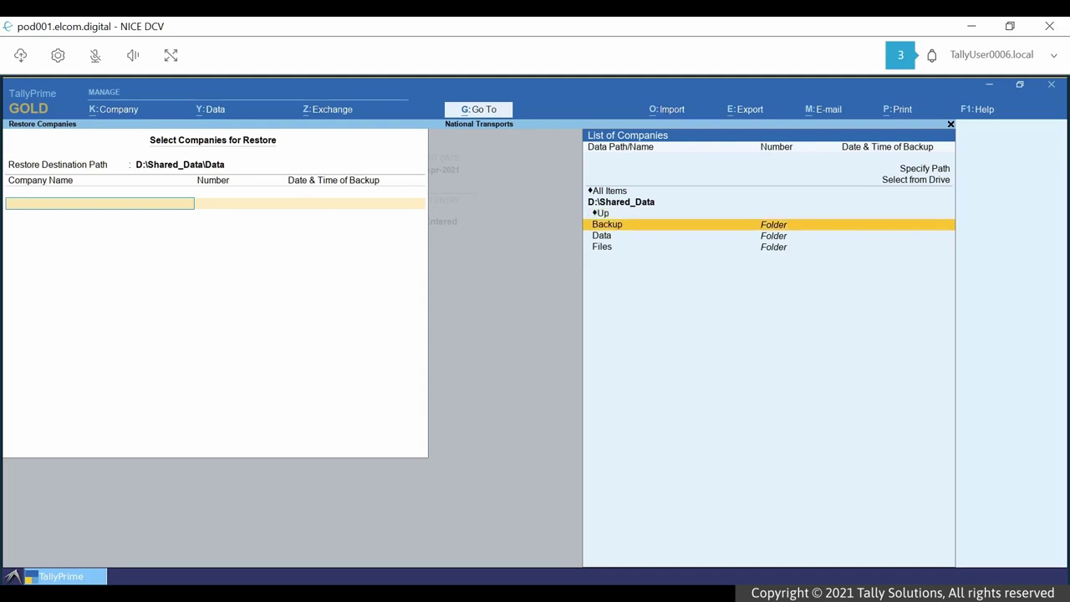
key(Return)
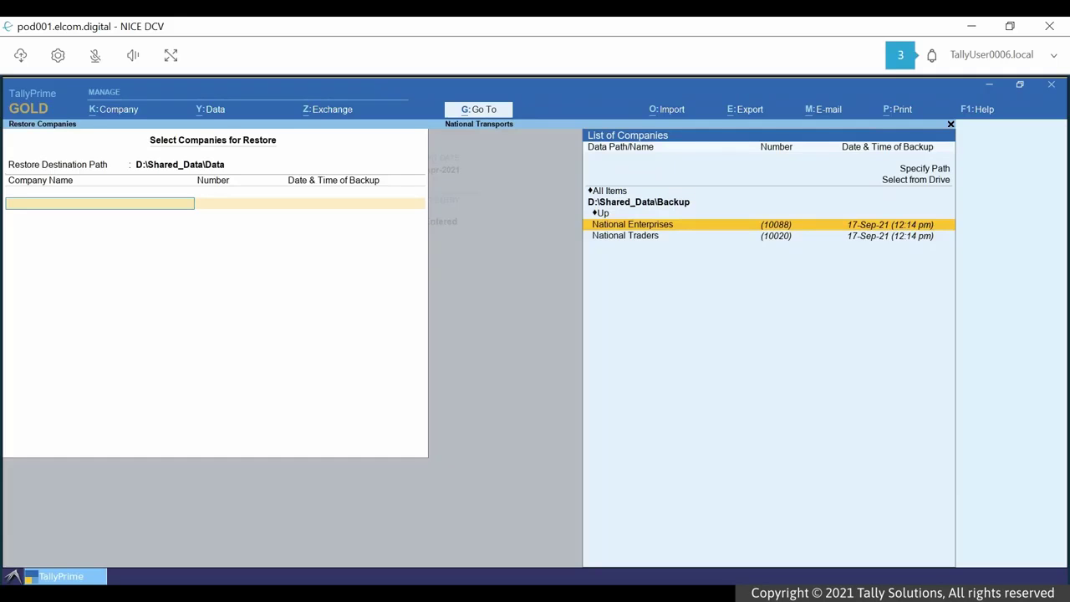
key(Return)
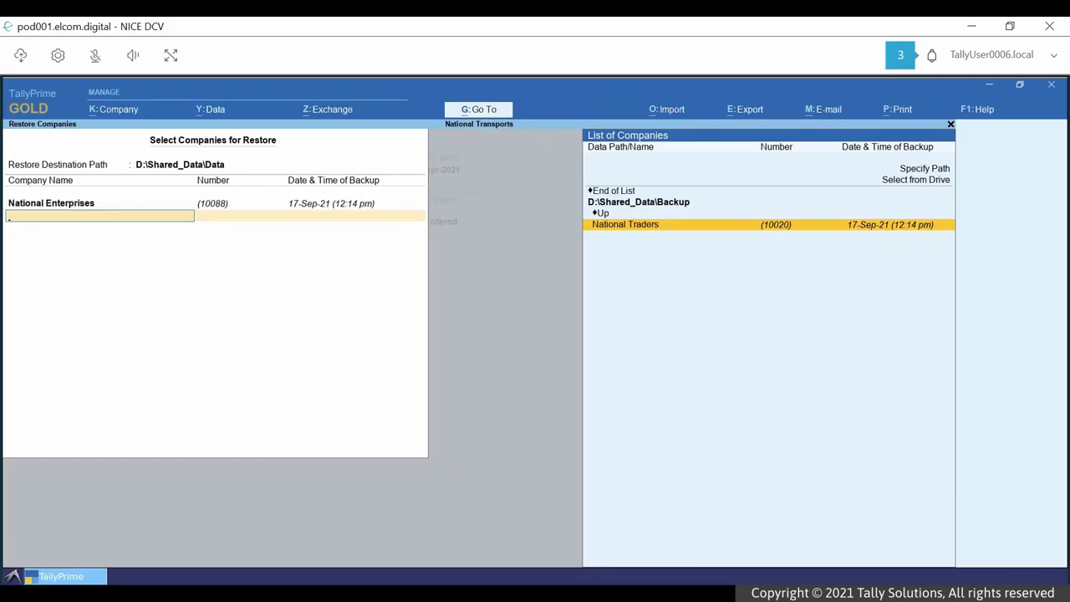
key(Return)
key(Return)
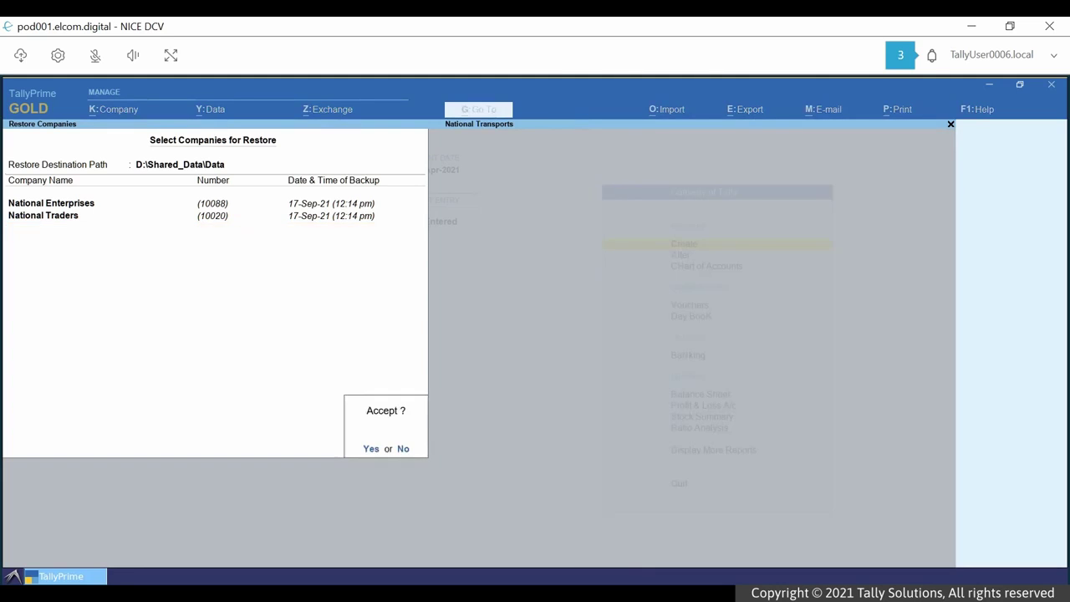
key(Return)
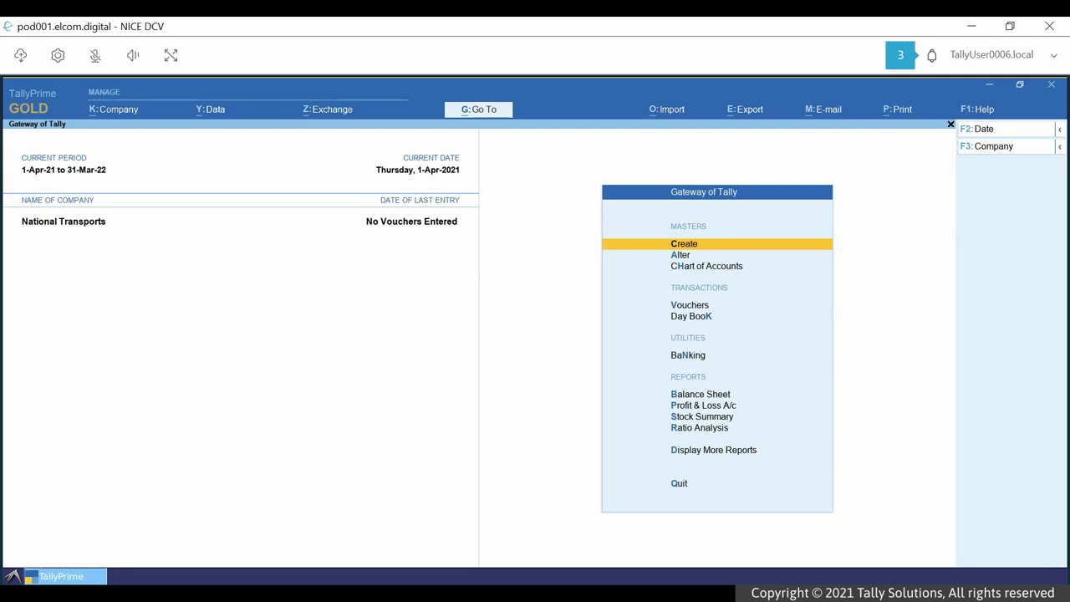
- Select and log in to National Enterprises alongside National Transports
key(alt+k)
key(Down)
key(Down)
key(Down)
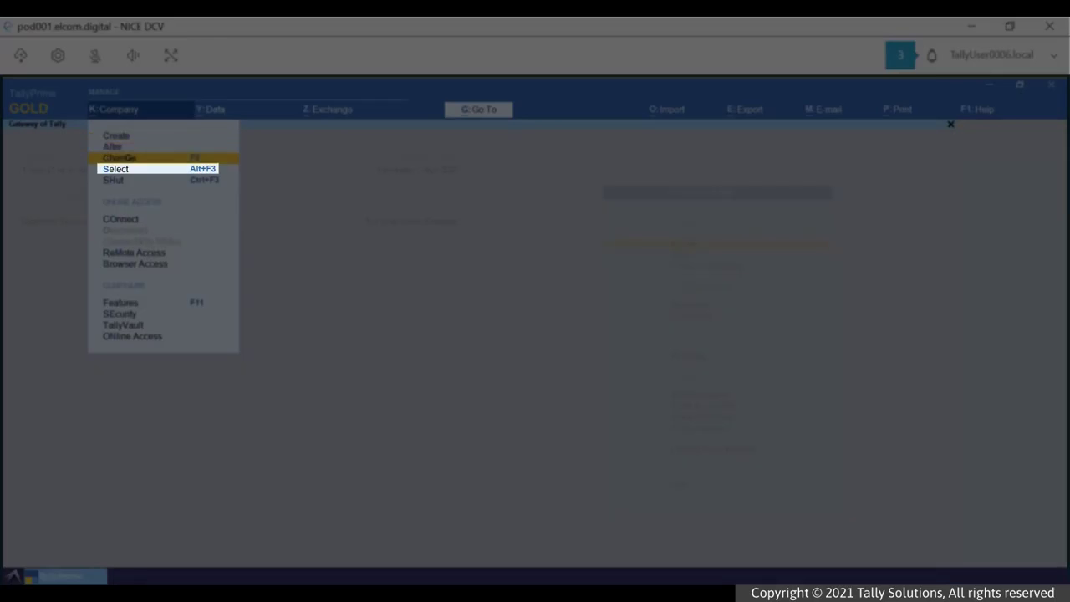
key(Return)
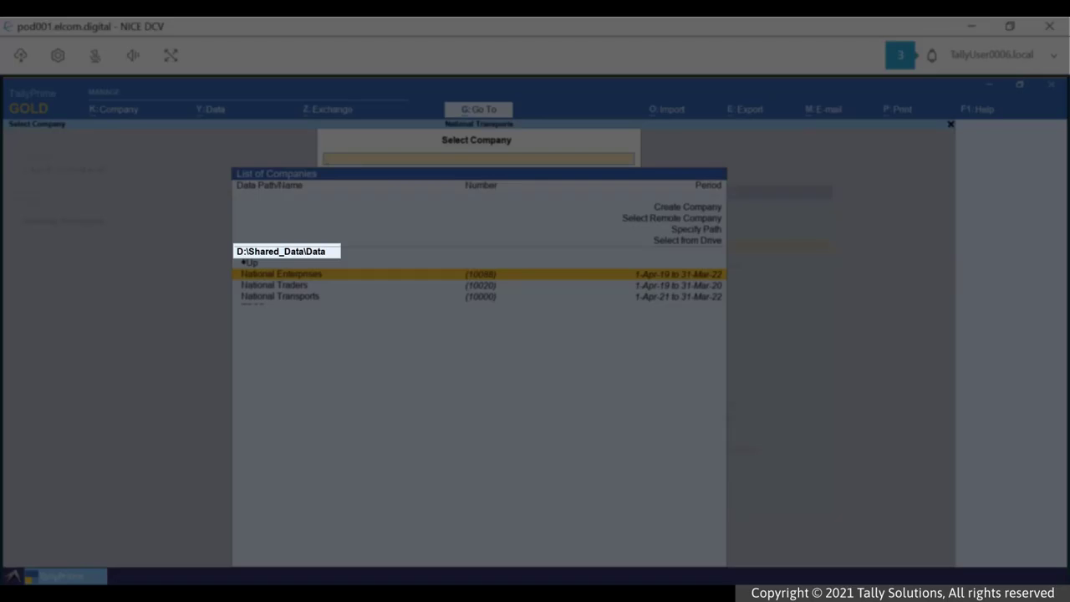
key(Return)
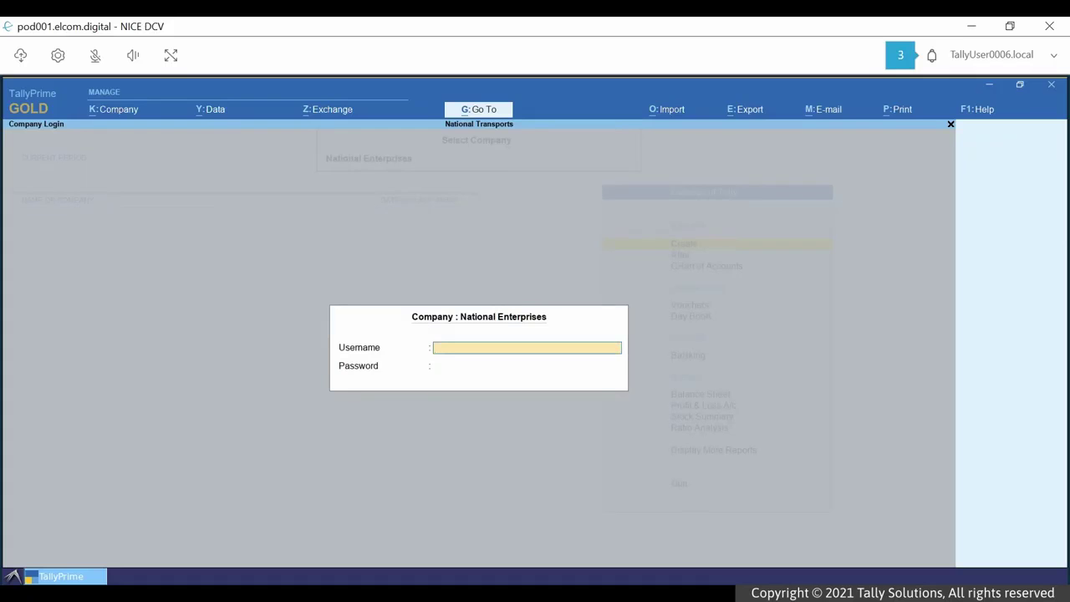
text(a)
key(Return)
key(Return)
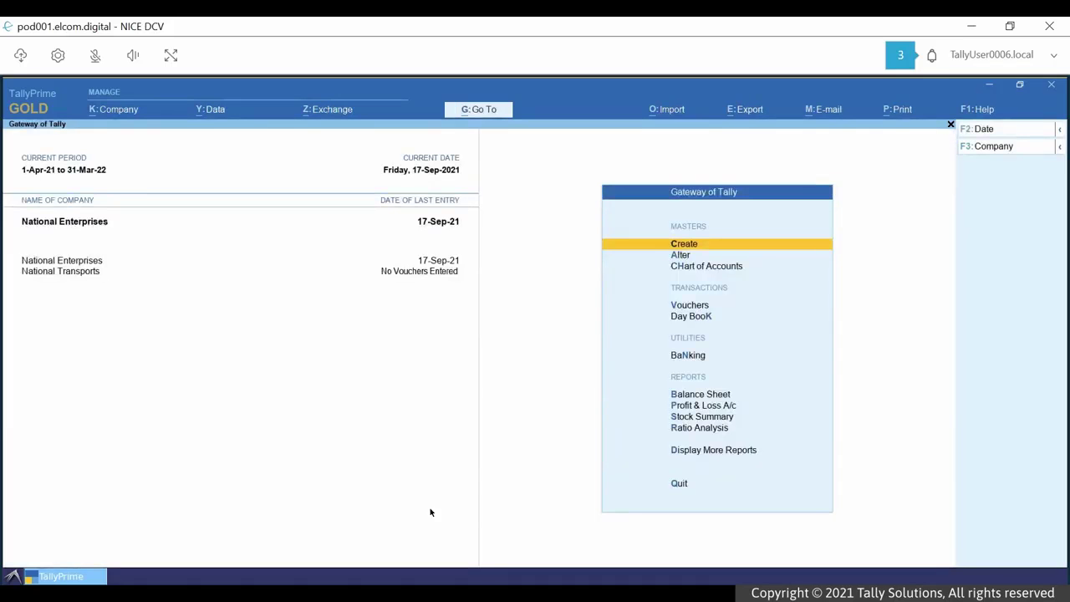
- Upload TBK900_10020.zip to the Backup storage folder
click(20, 57)
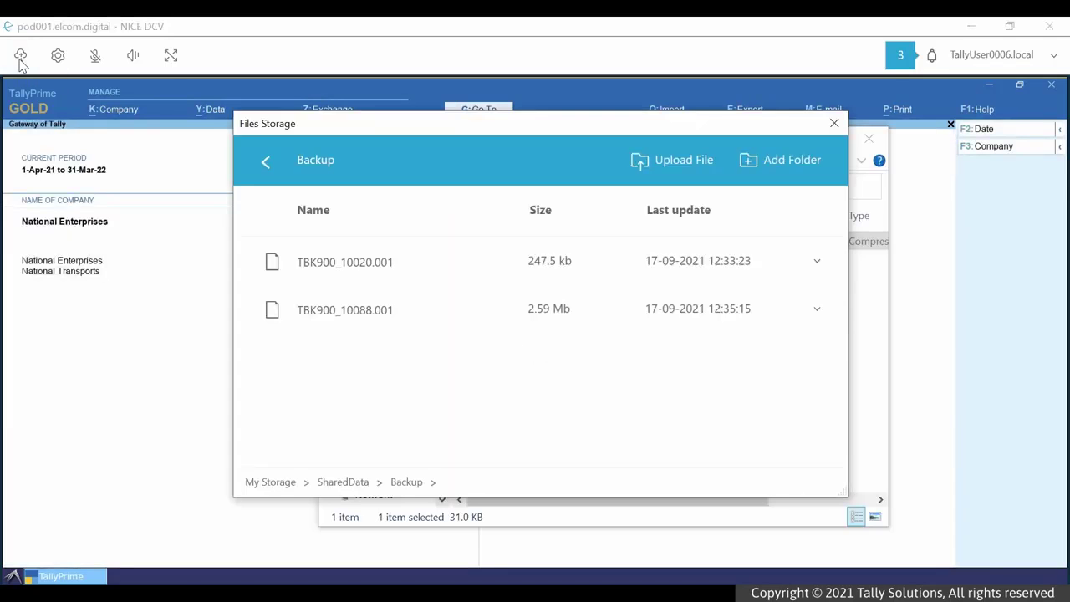
click(676, 164)
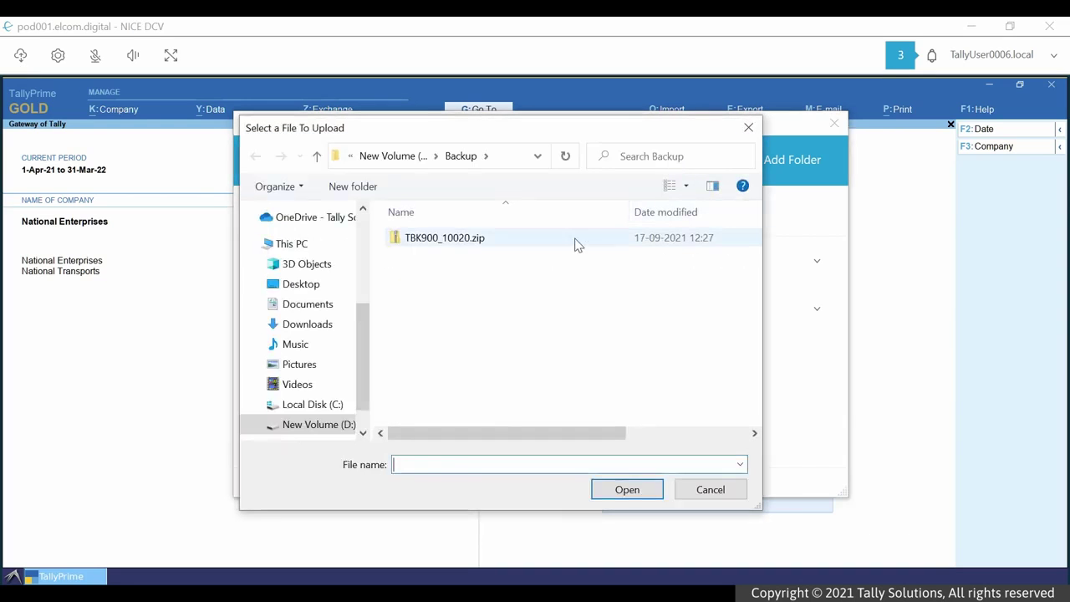
click(458, 238)
click(621, 493)
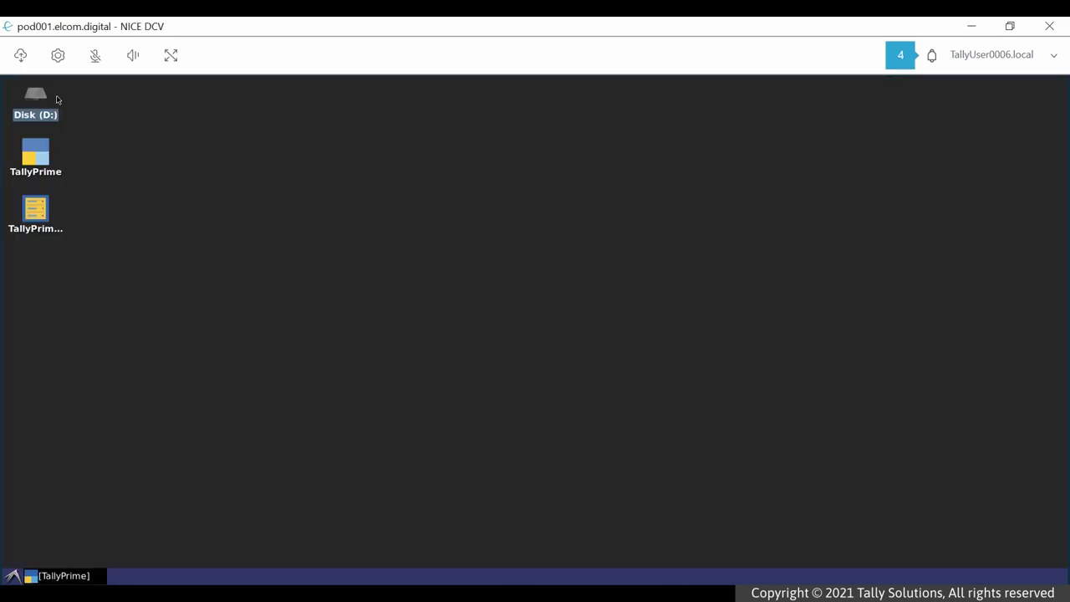
- Extract TBK900_10020.zip from d:\Shared_Data\Backup, choosing Shared_Data\Files as the target folder
double_click(36, 98)
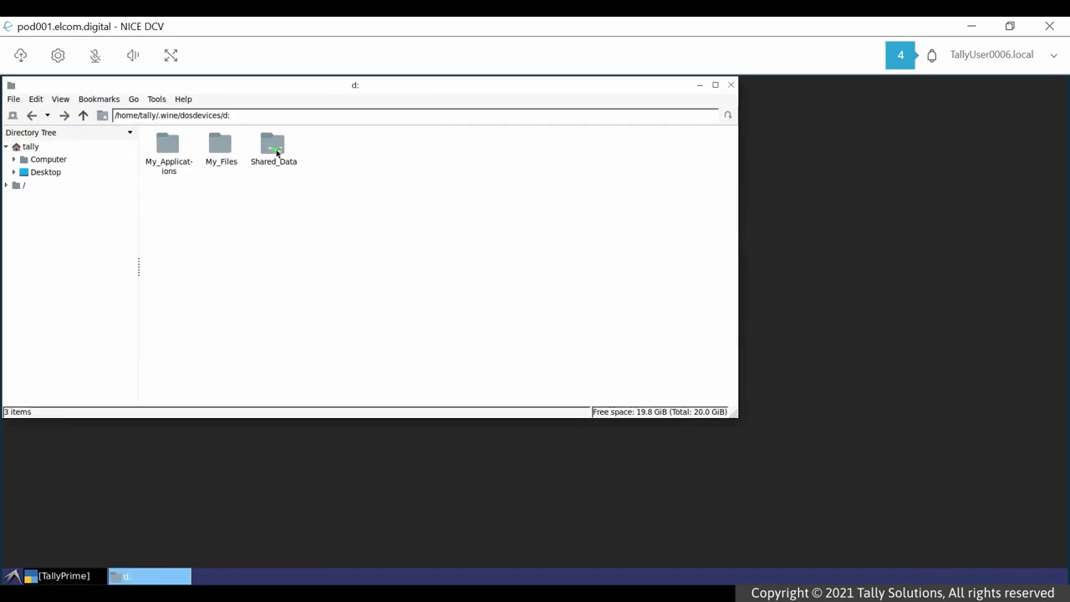
double_click(276, 153)
double_click(275, 149)
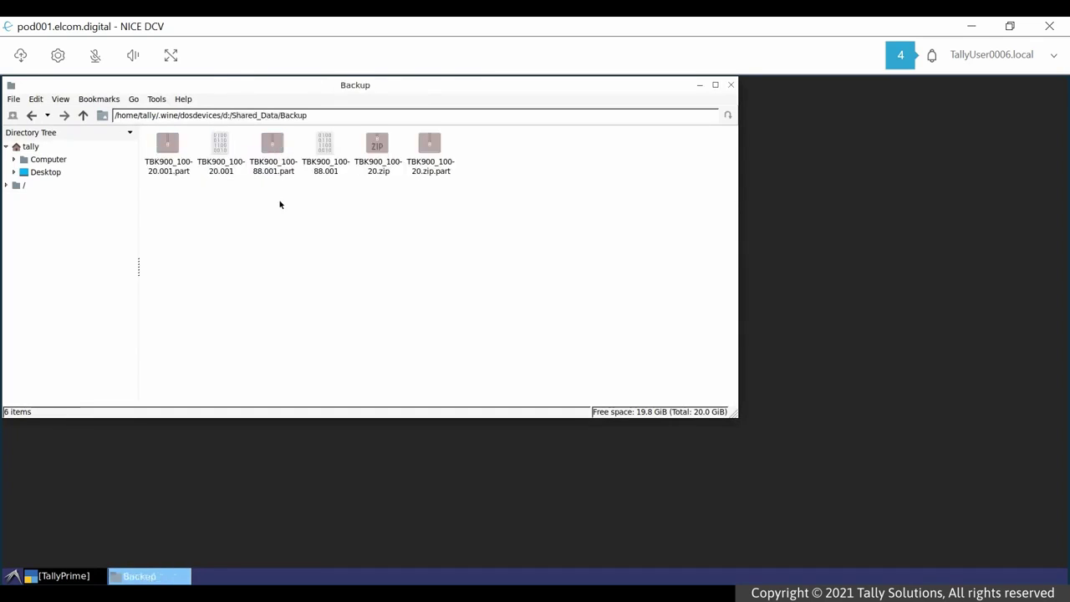
right_click(375, 151)
click(407, 205)
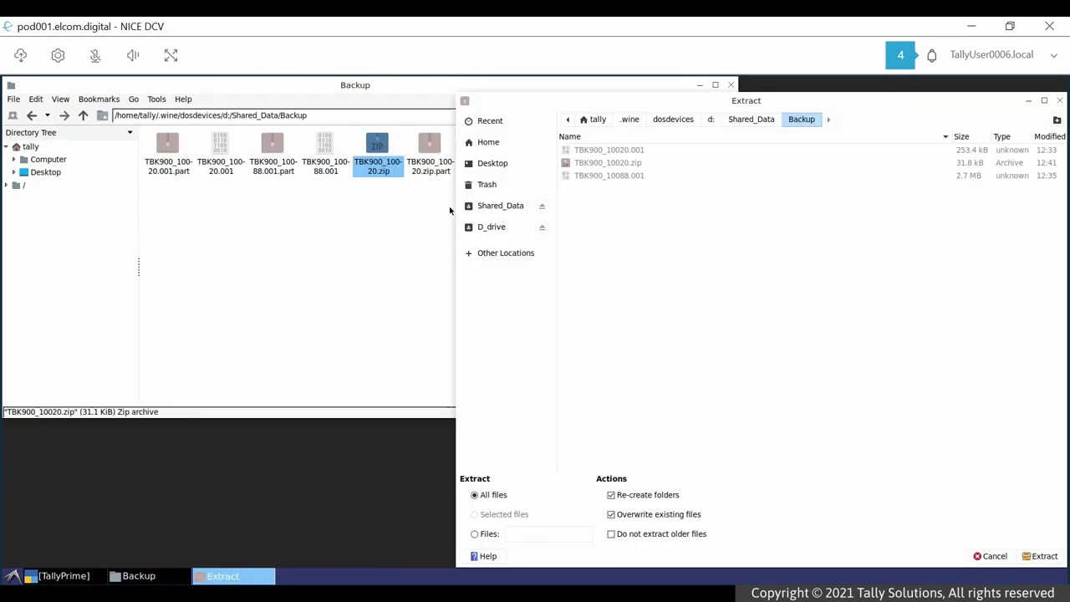
click(748, 122)
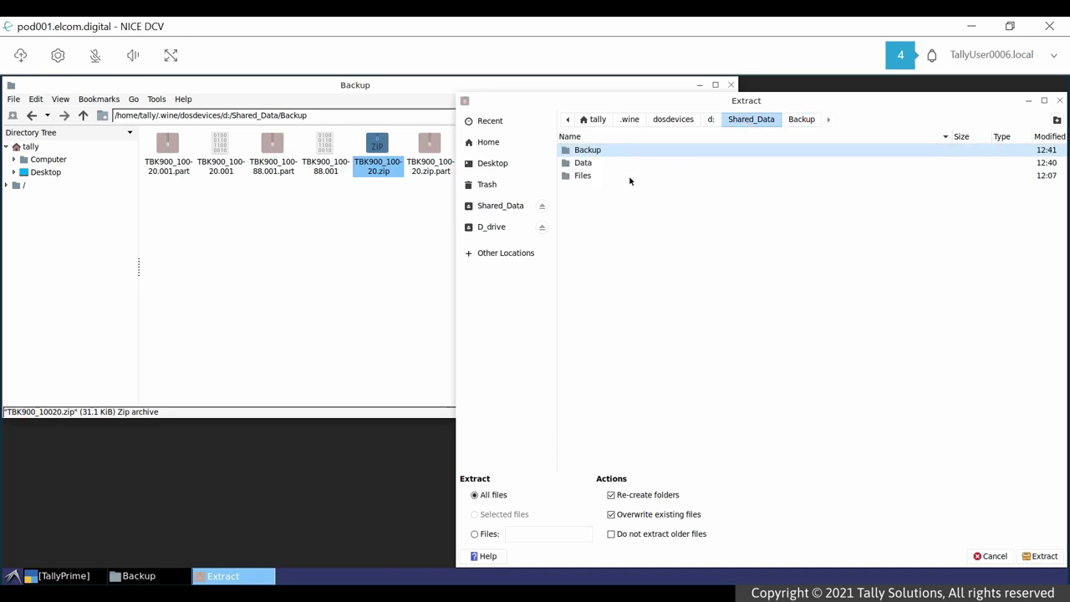
double_click(586, 176)
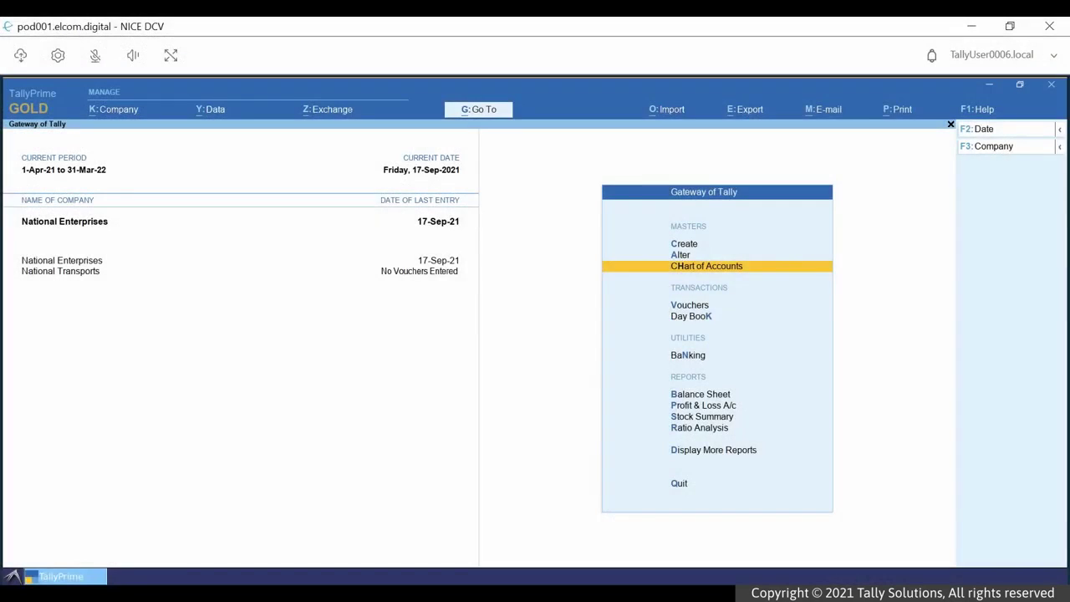
- Record a sales voucher to Kanti Hardwares for 10 No of 12MM at 5,000 plus 9,000 IGST
key(Down)
key(Return)
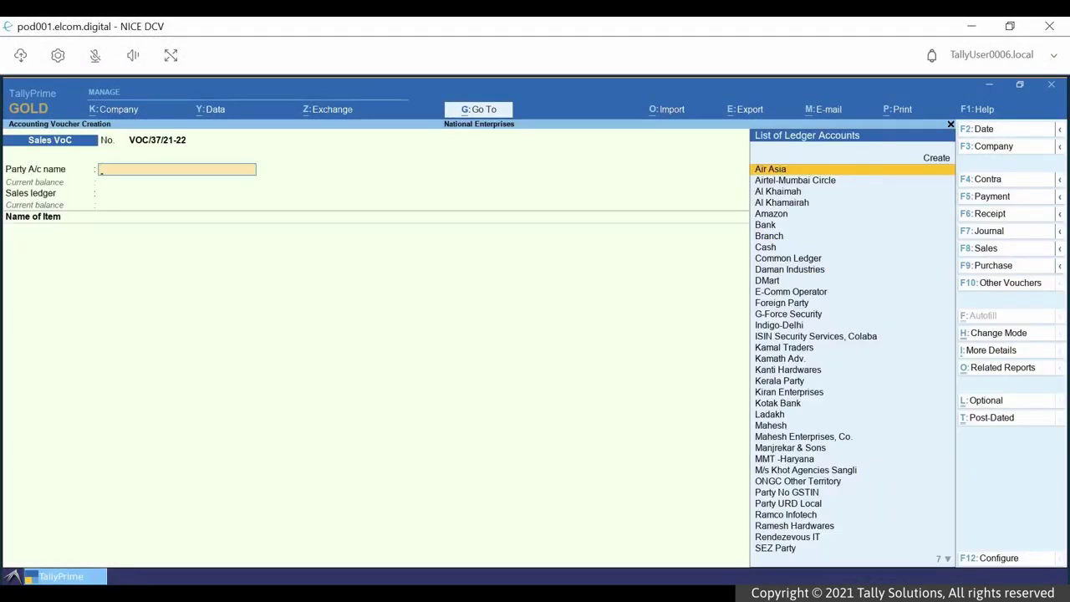
click(788, 369)
key(Return)
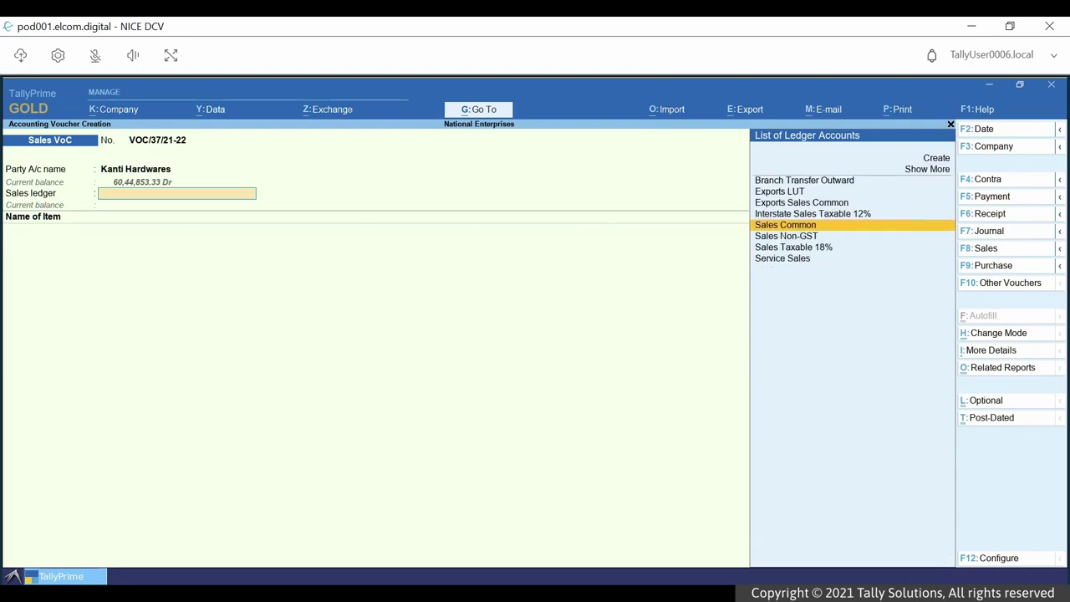
key(Return)
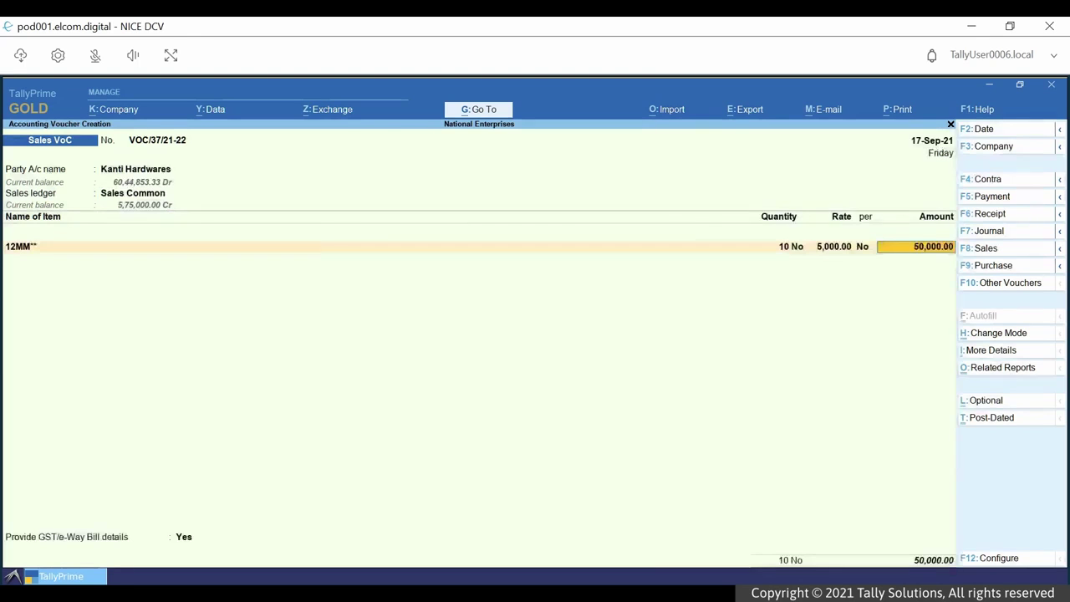
key(Return)
key(Return)
text(ig)
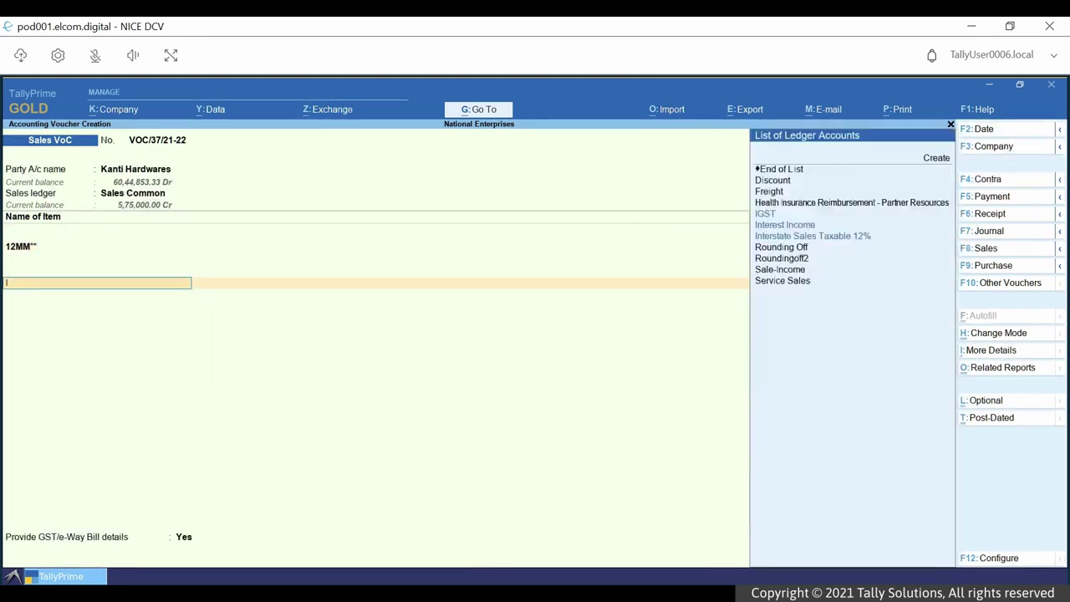
key(Return)
key(Return)
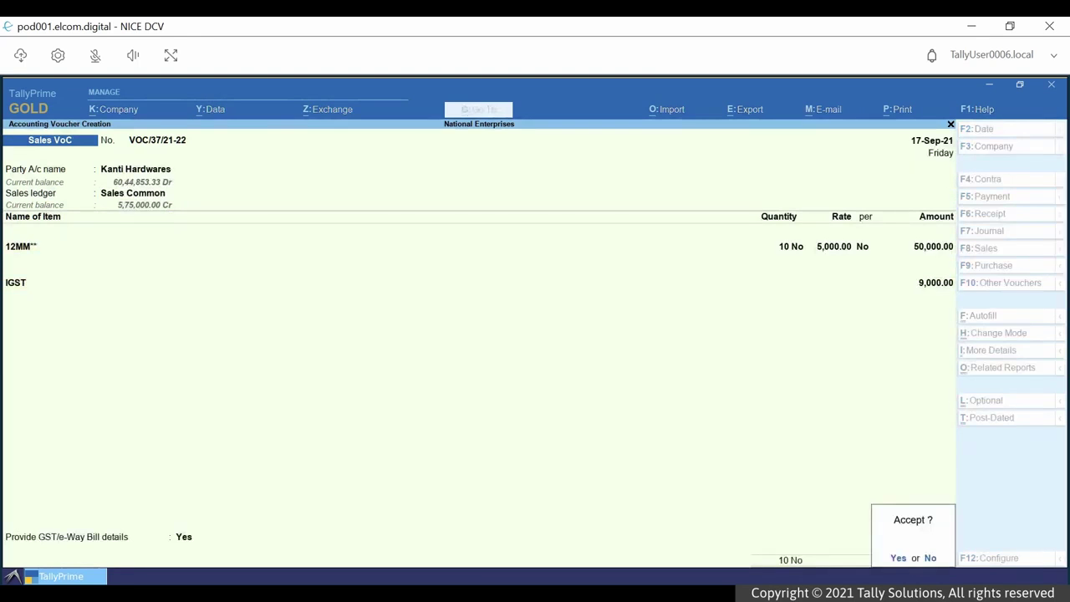
key(Return)
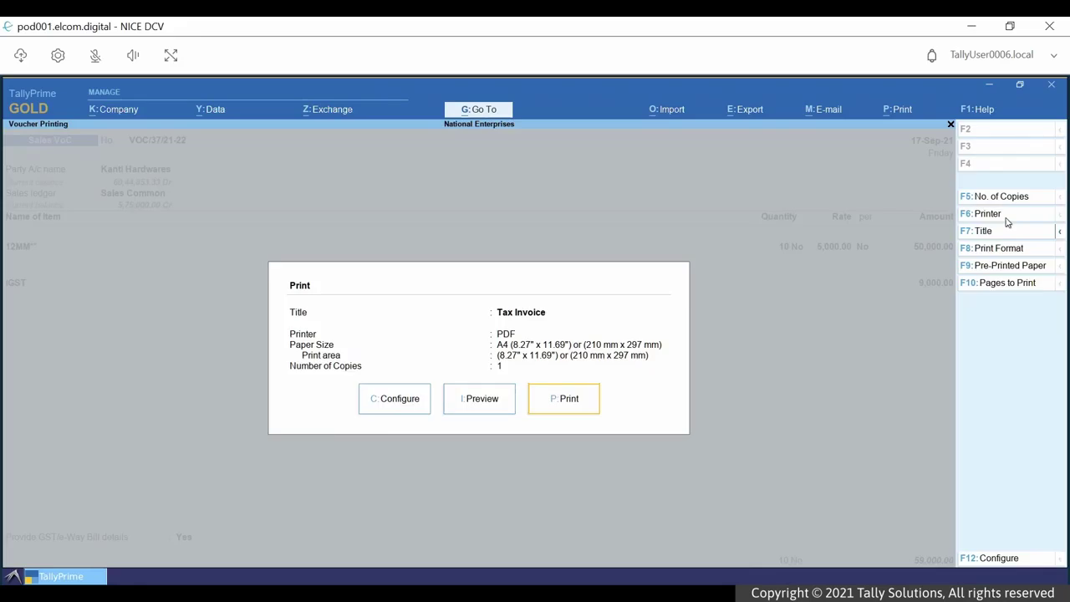
- Switch the Tax Invoice printer to 10.20.12.35-BENMFP05-DCV-Redirected-25 and print it
click(1005, 216)
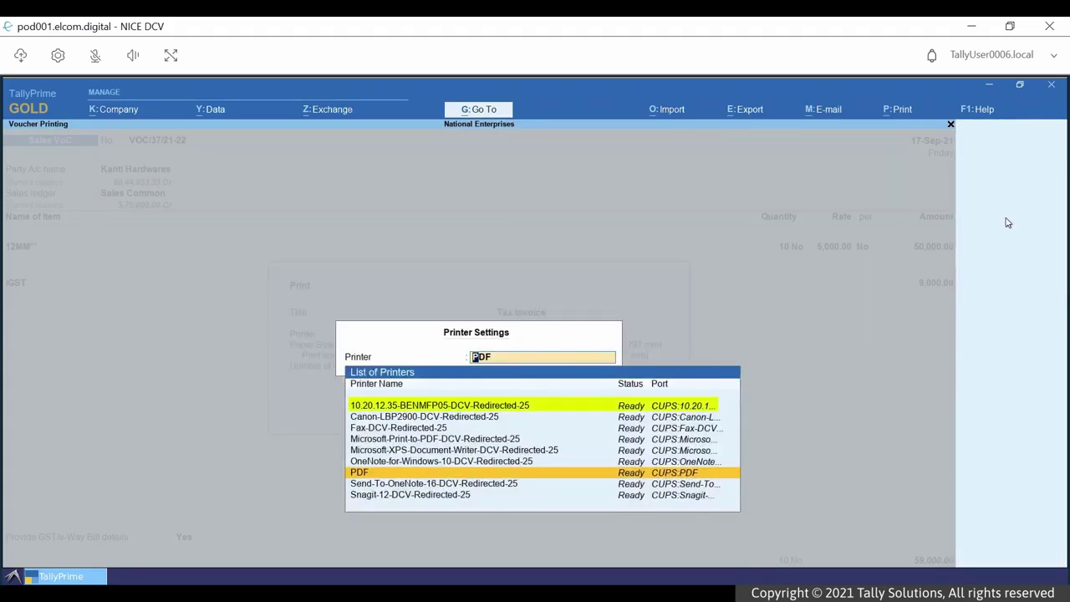
key(Down)
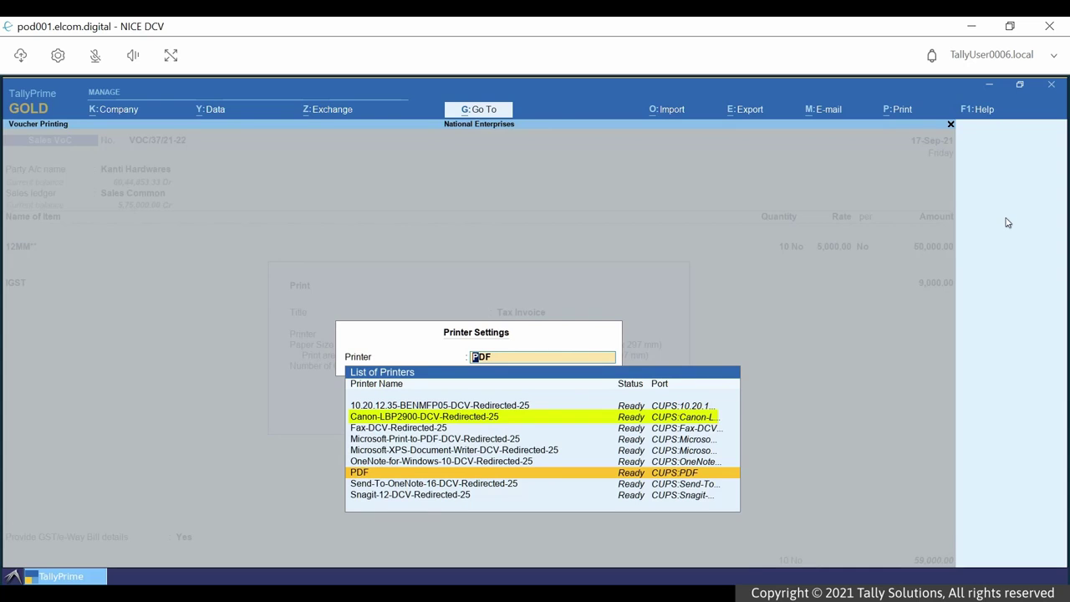
key(Down)
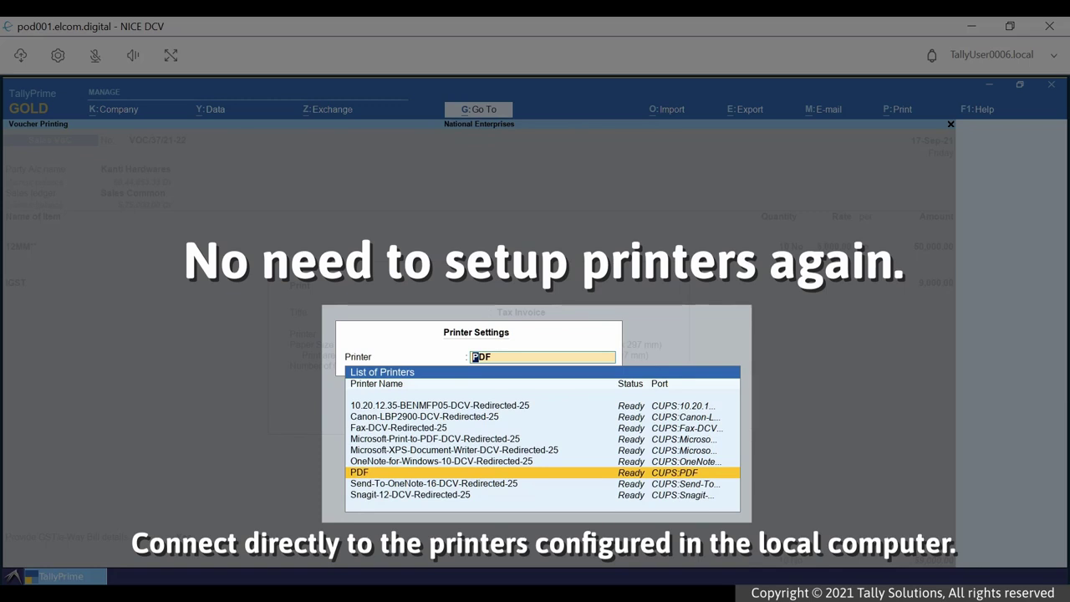
key(Up)
key(Up)
key(Up)
key(Up)
key(Up)
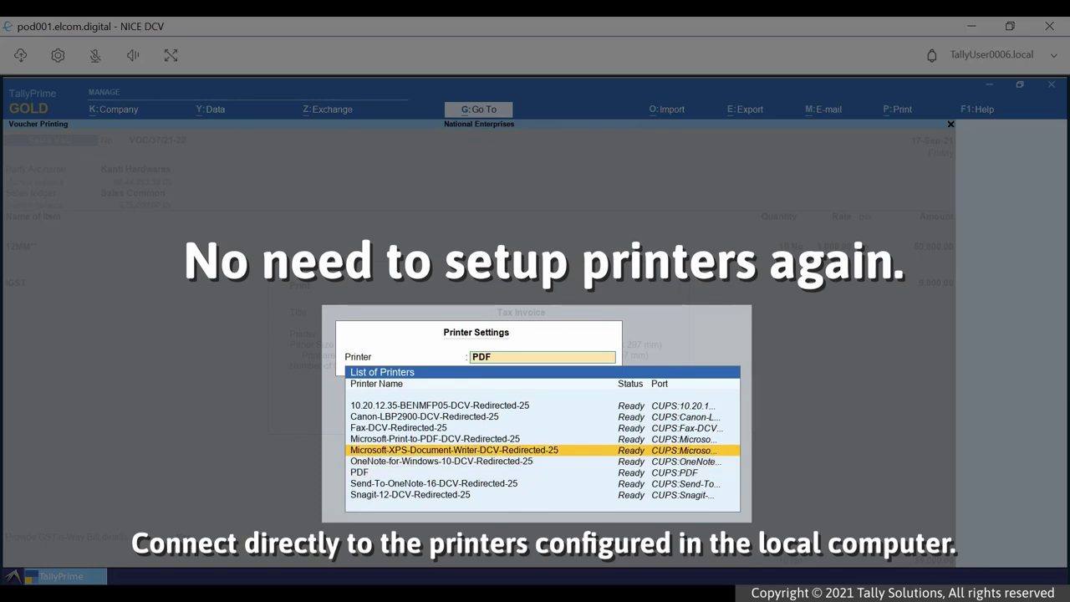
key(Up)
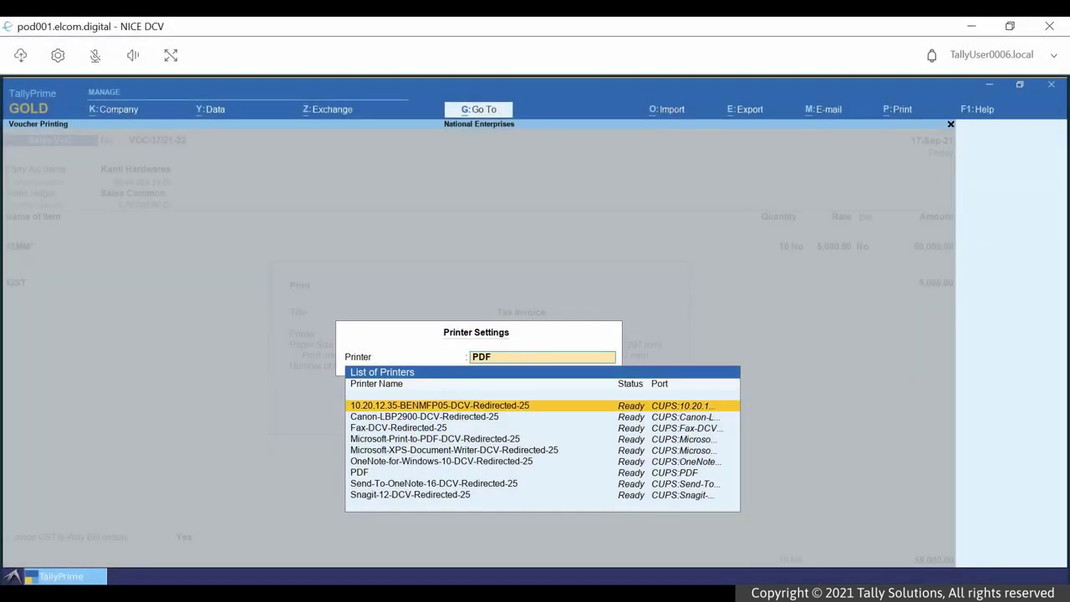
key(Return)
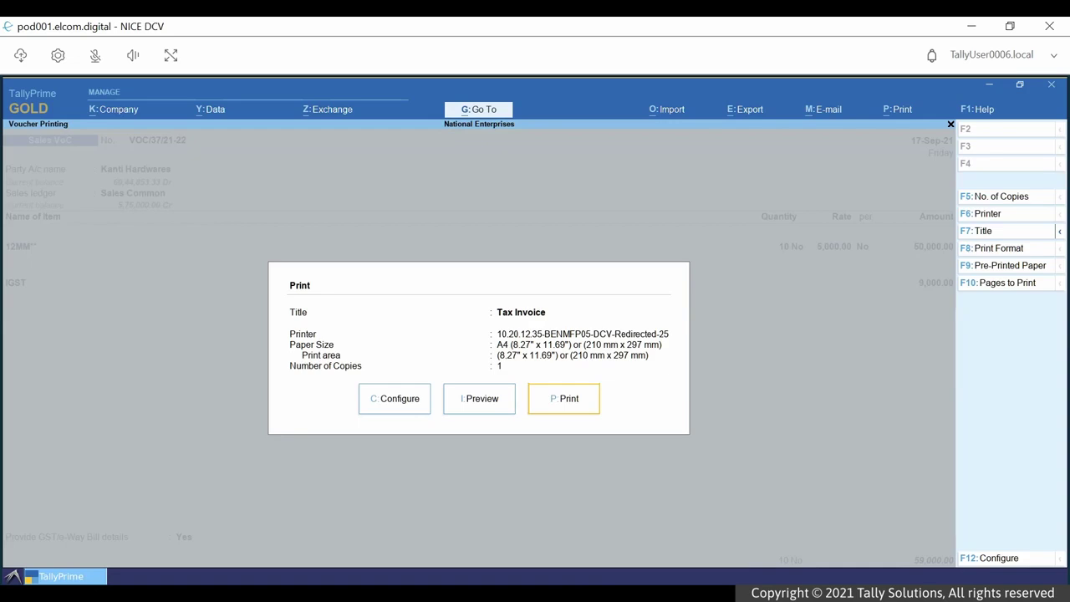
key(p)
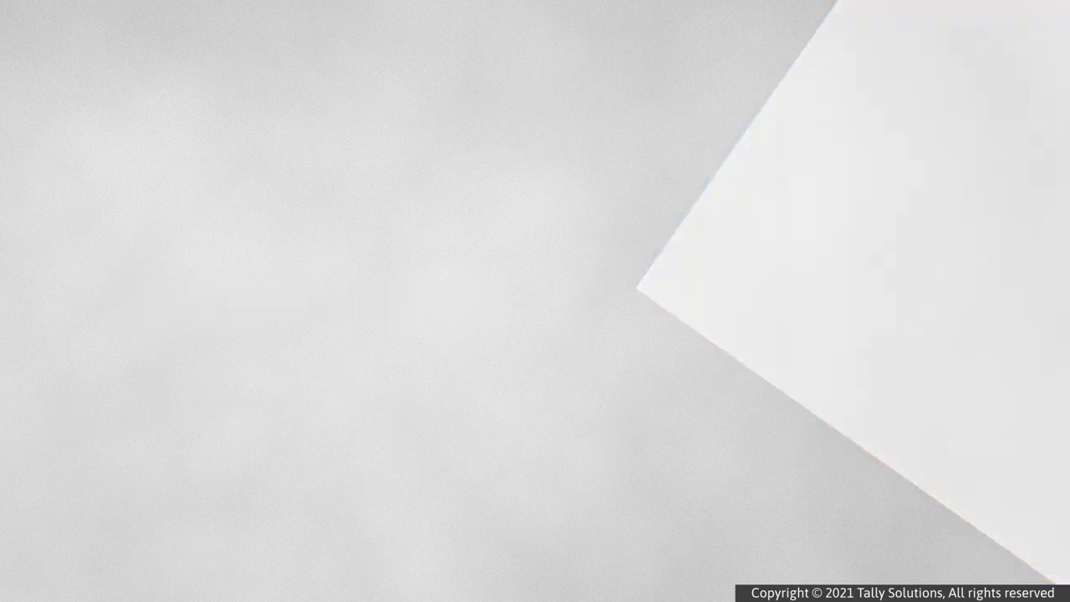
key(Down)
key(Down)
key(Down)
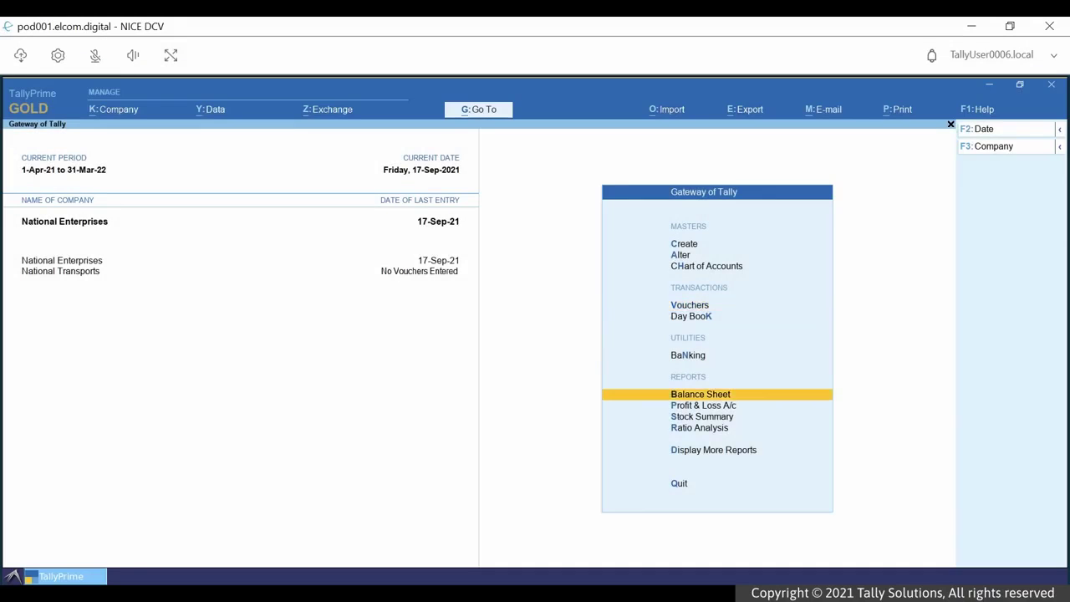
key(Down)
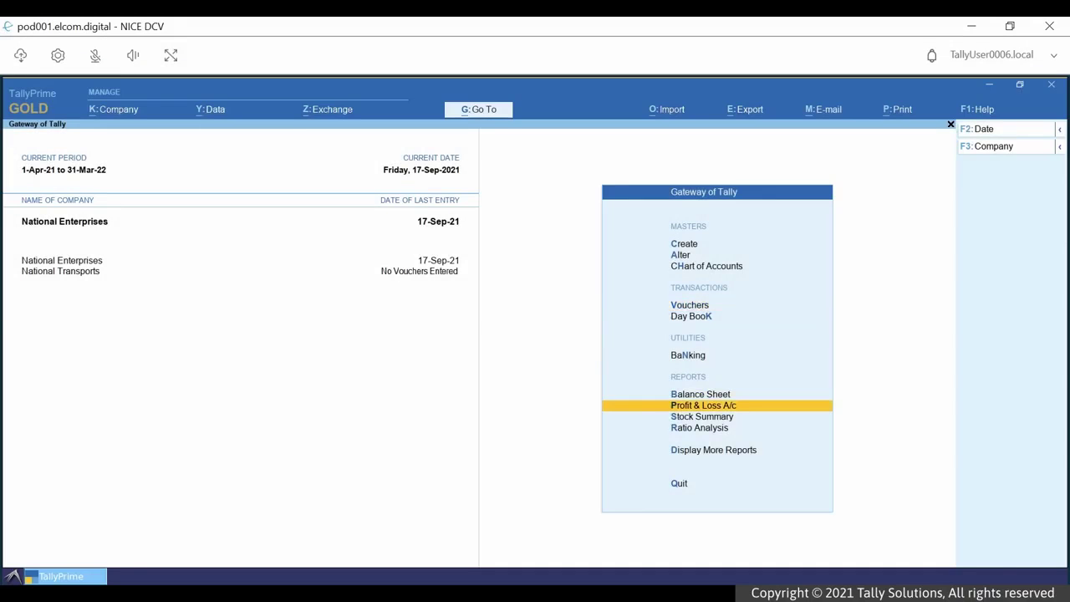
- Export the Profit & Loss A/c report in Excel (Spreadsheet) format as PandL.xlsx
key(Return)
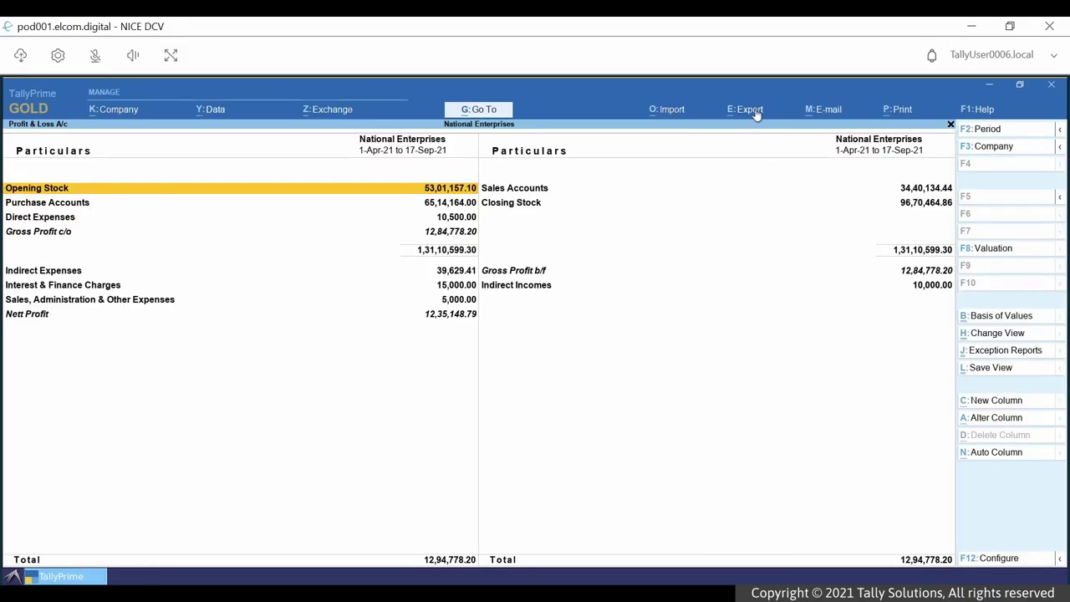
click(758, 109)
click(776, 155)
key(c)
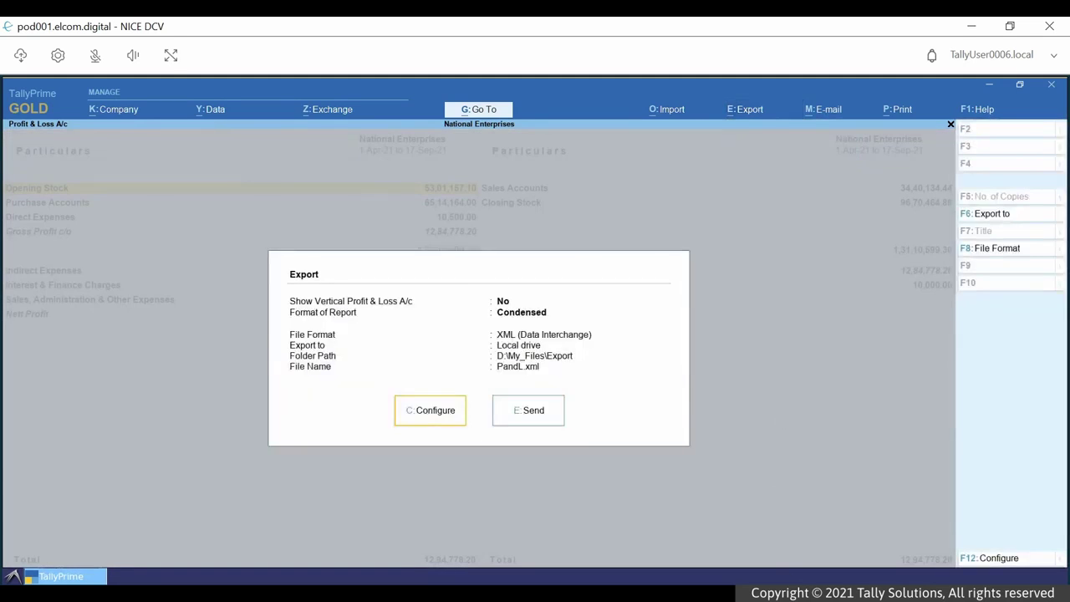
key(Down)
key(Down)
key(Down)
key(Down)
key(Down)
key(Down)
key(Down)
key(Down)
key(Down)
key(Down)
key(Return)
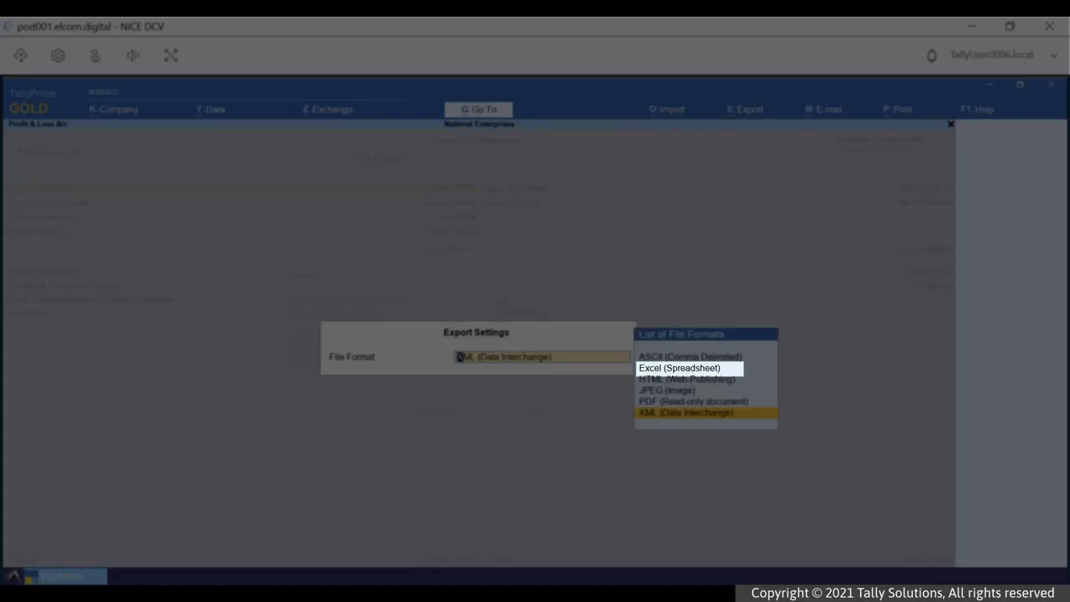
key(Up)
key(Up)
key(Up)
key(Up)
key(Return)
key(Escape)
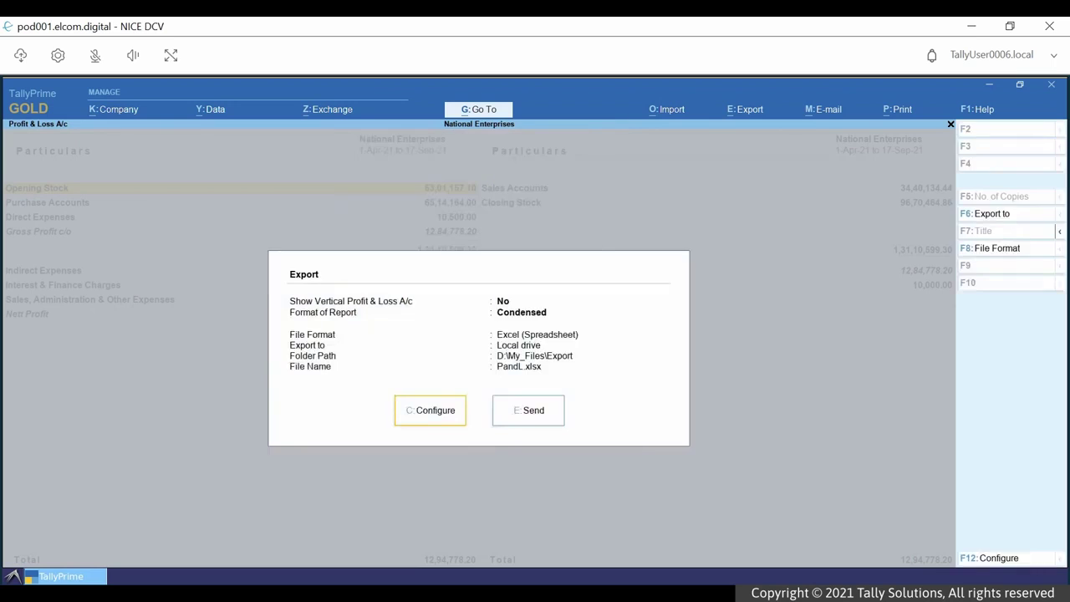
key(Right)
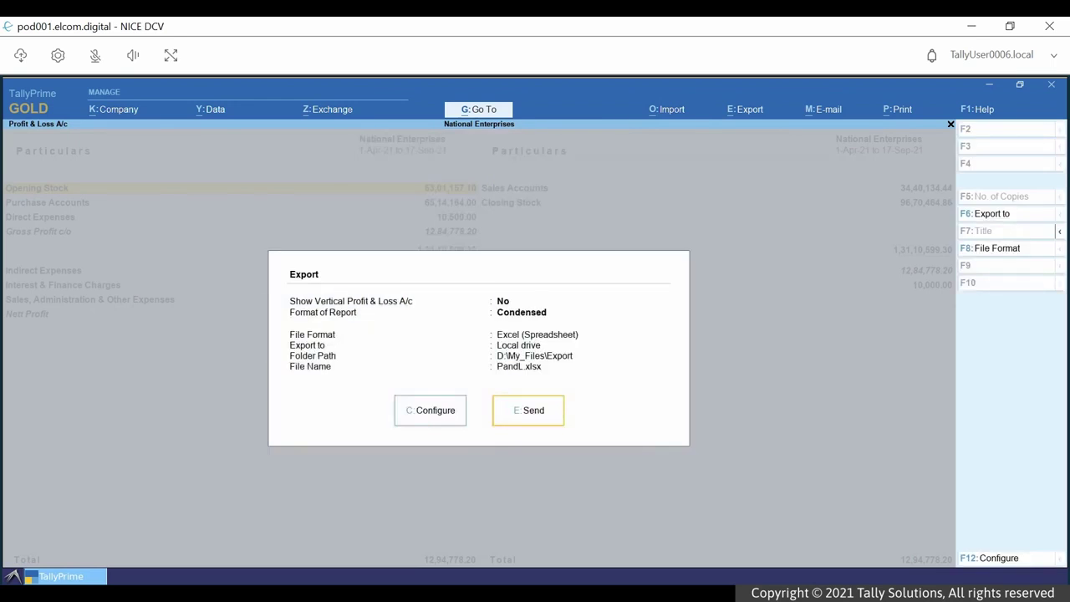
key(Return)
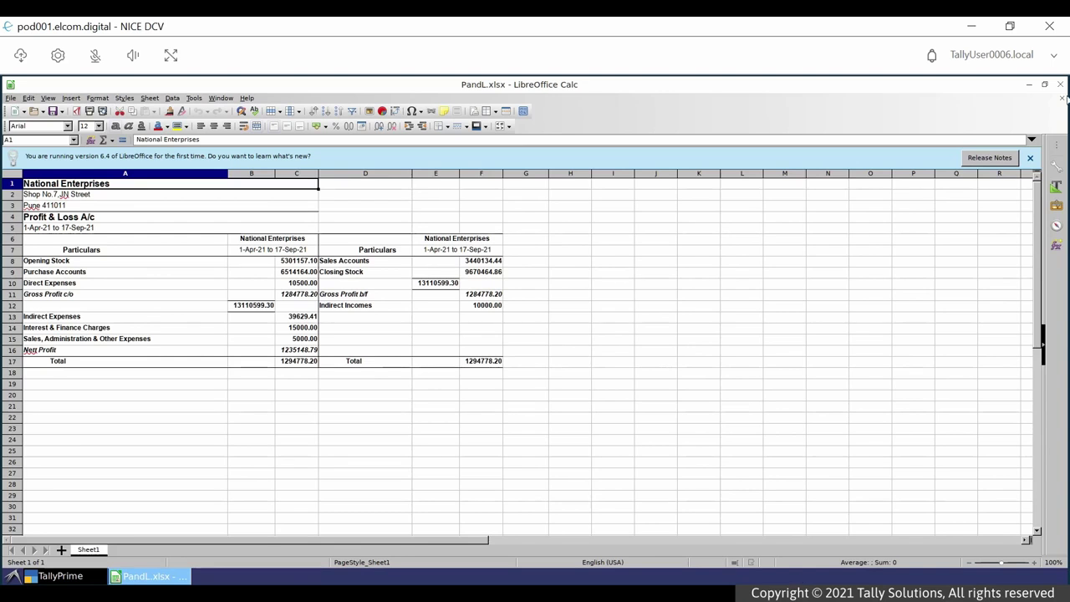
- Close the PandL.xlsx window in LibreOffice Calc
click(1060, 84)
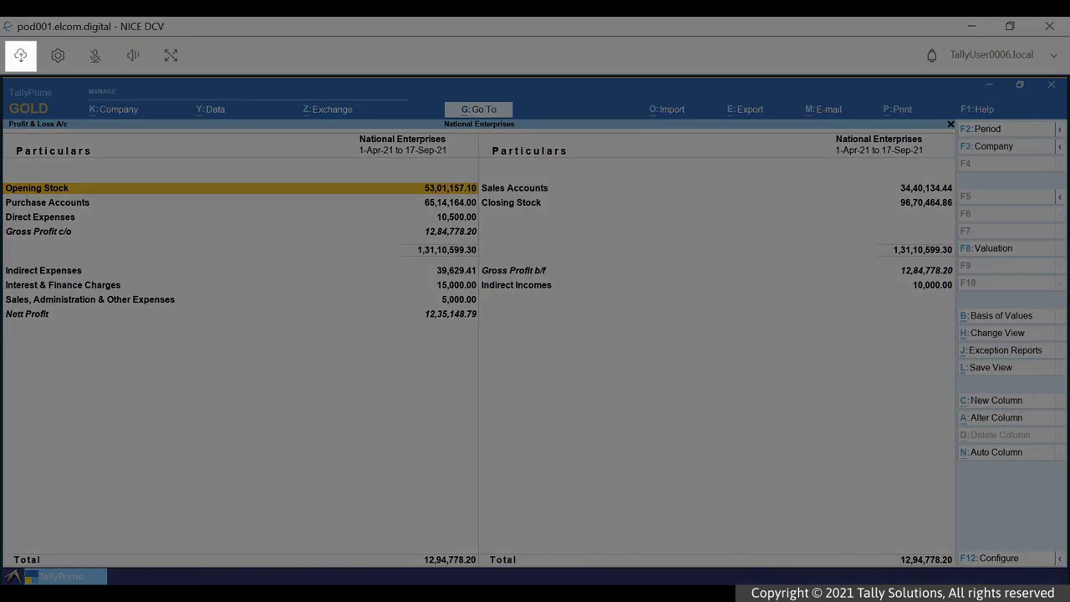
- Download PandL.xlsx from My_Files > Export in Files Storage and show it in its local folder
click(21, 57)
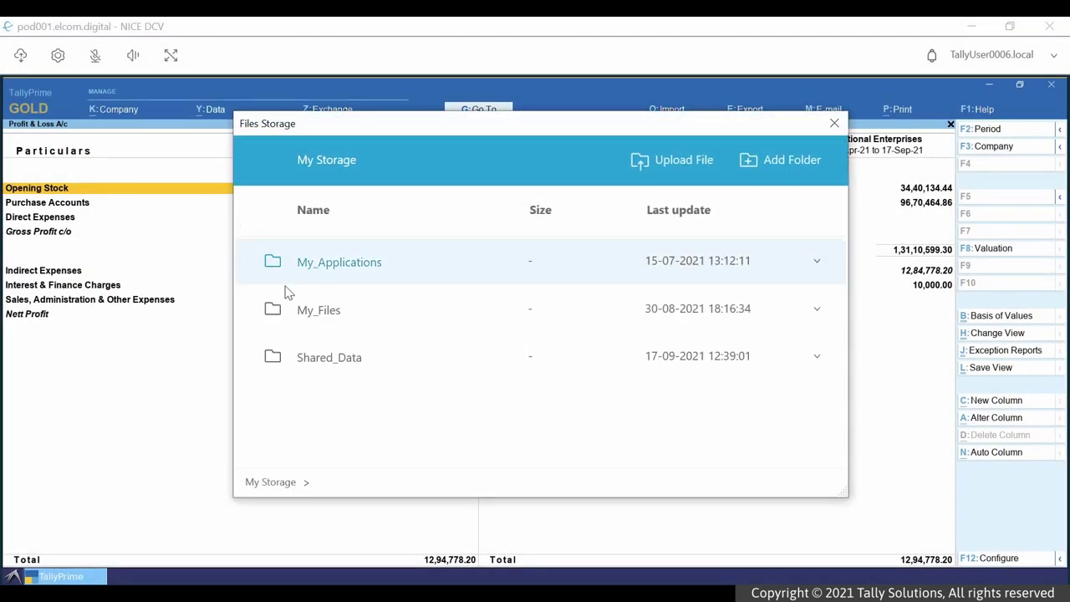
click(321, 316)
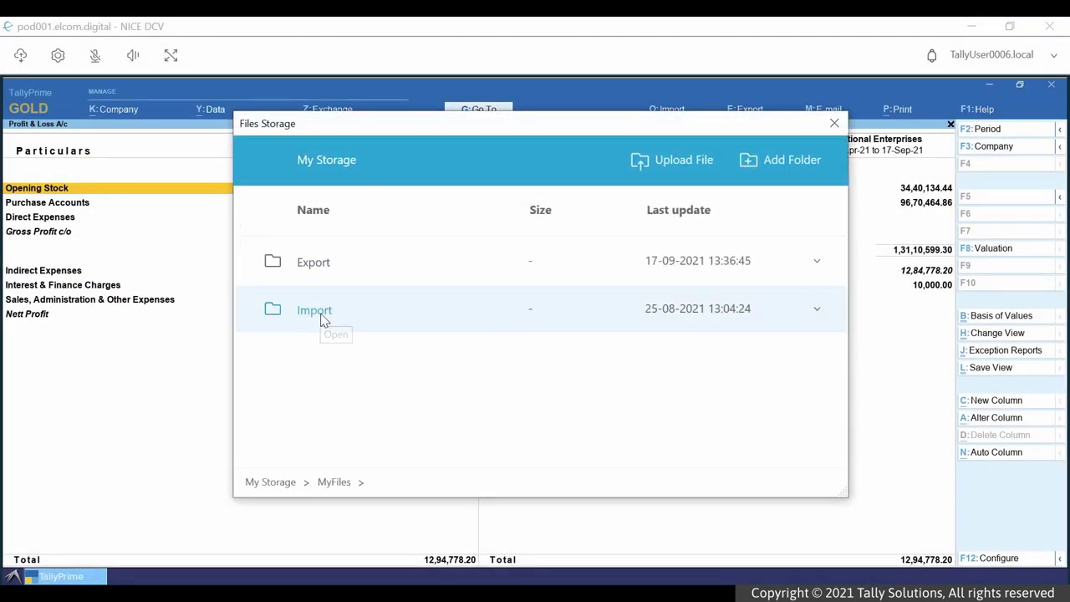
click(310, 266)
click(311, 266)
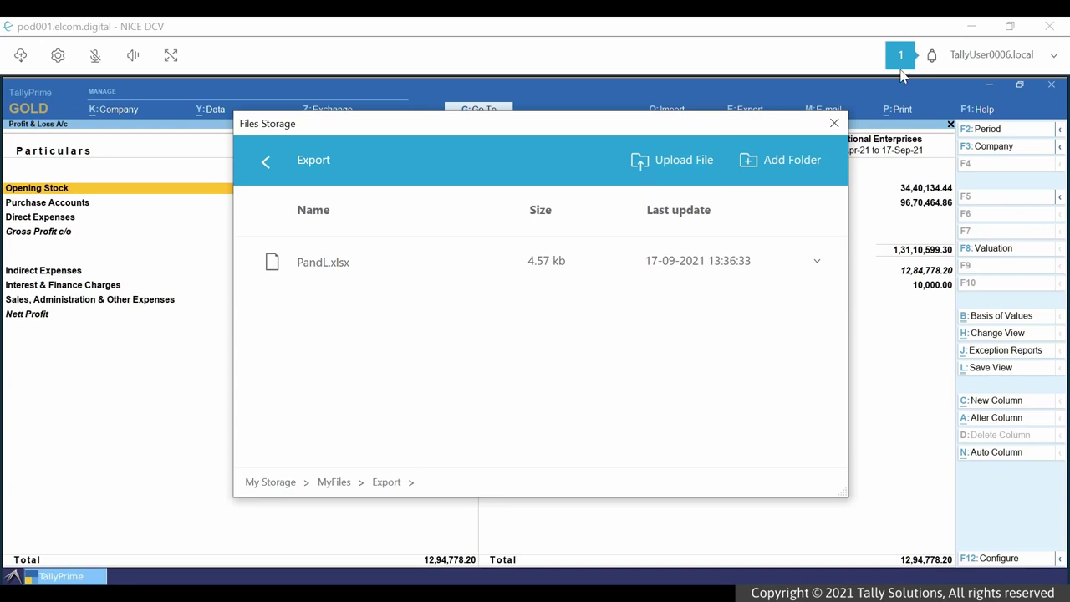
click(901, 54)
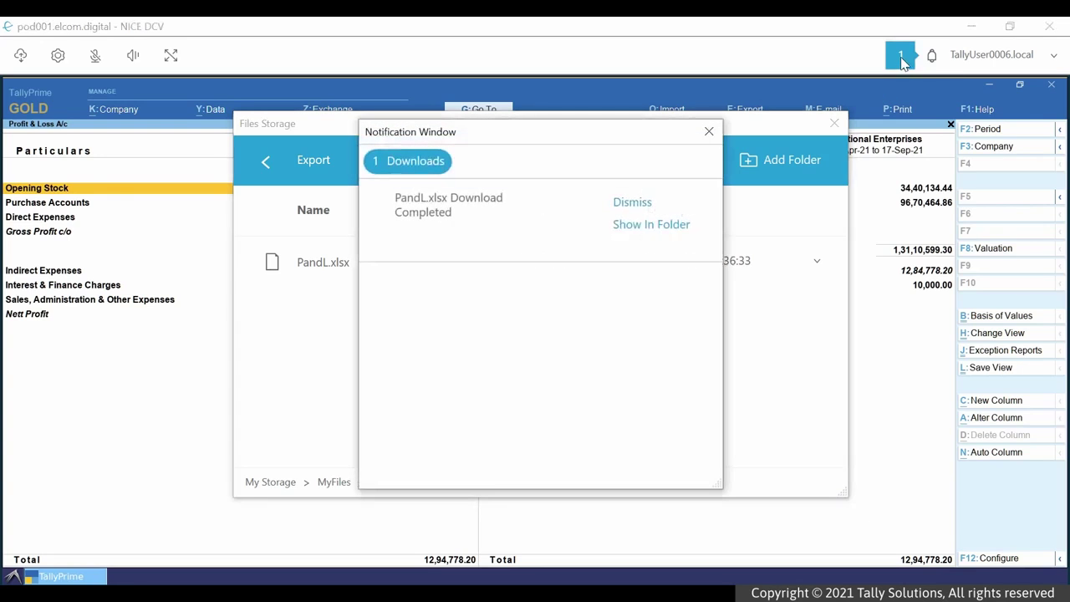
click(666, 226)
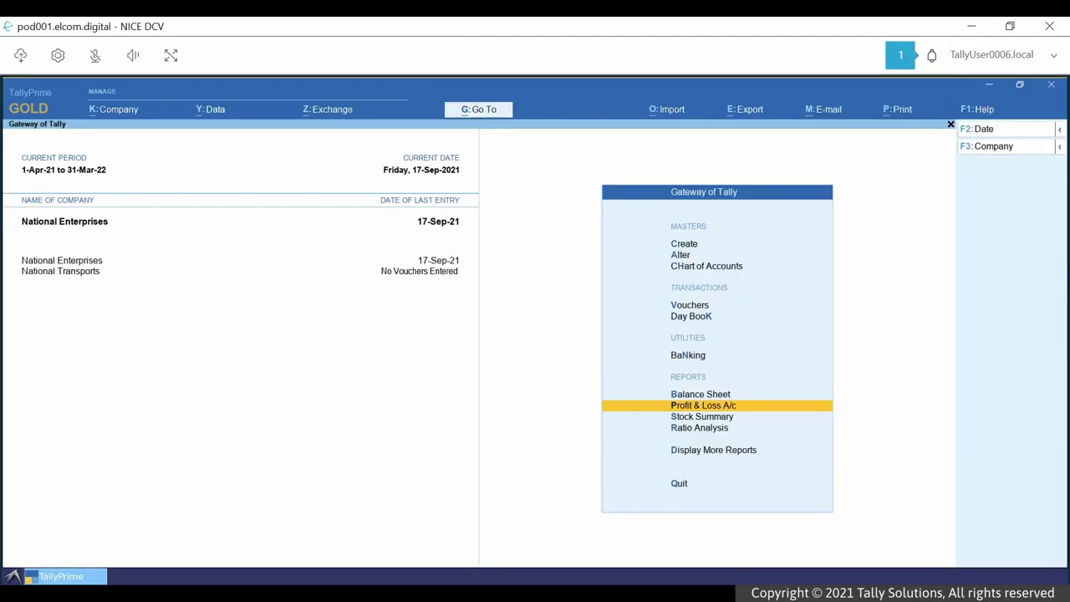
- Back up National Enterprises with Alt+Y > Backup and check the downloaded TBK900_10088.001 file
key(alt+y)
key(Return)
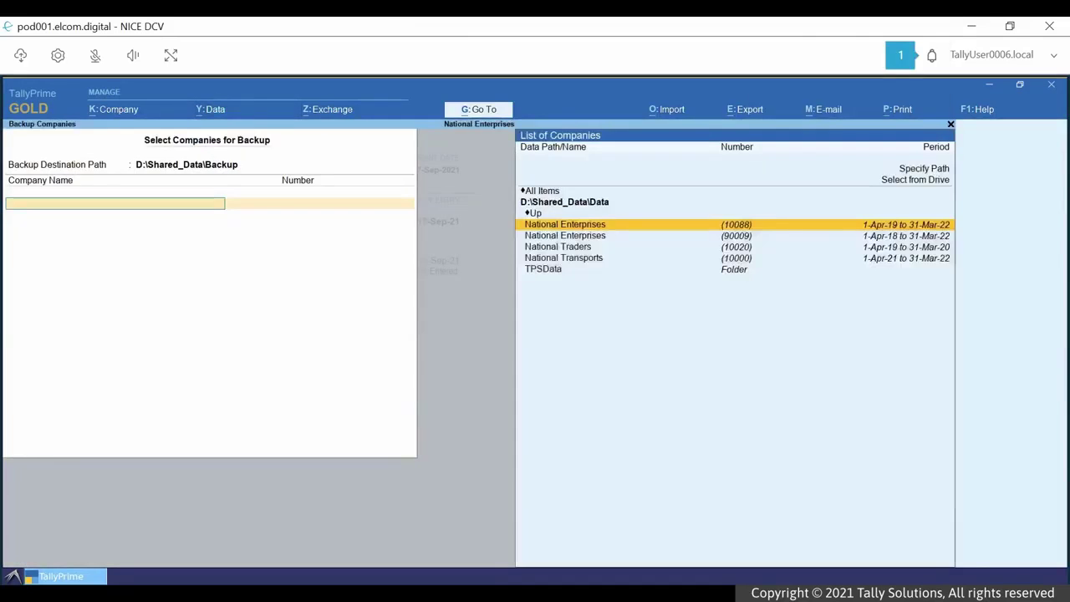
key(Return)
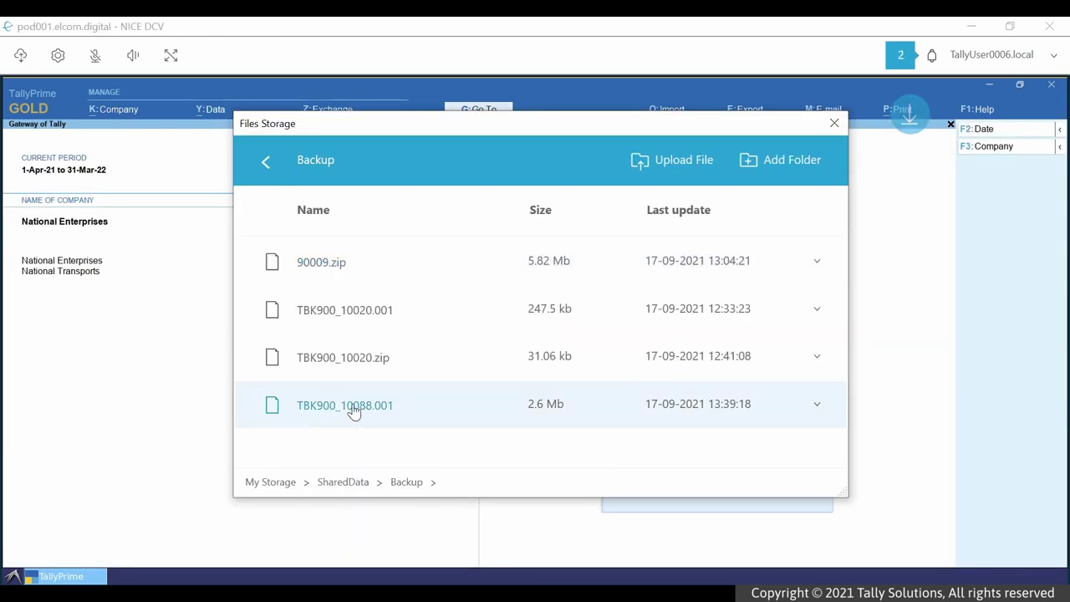
click(900, 54)
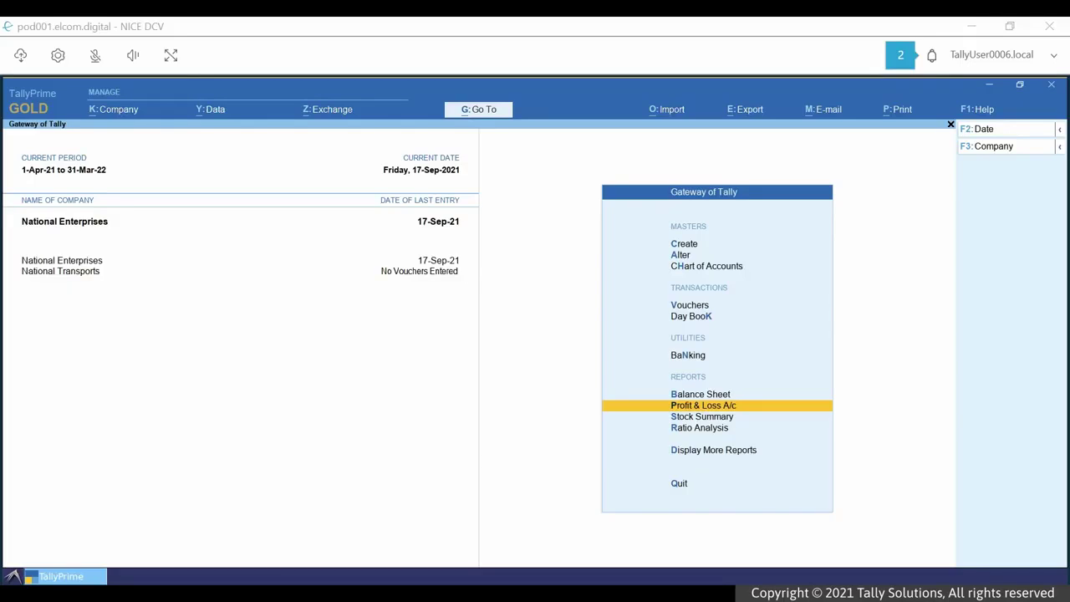
- Open the Ledger Outstandings report for Kanti Hardwares
key(alt+g)
text(out)
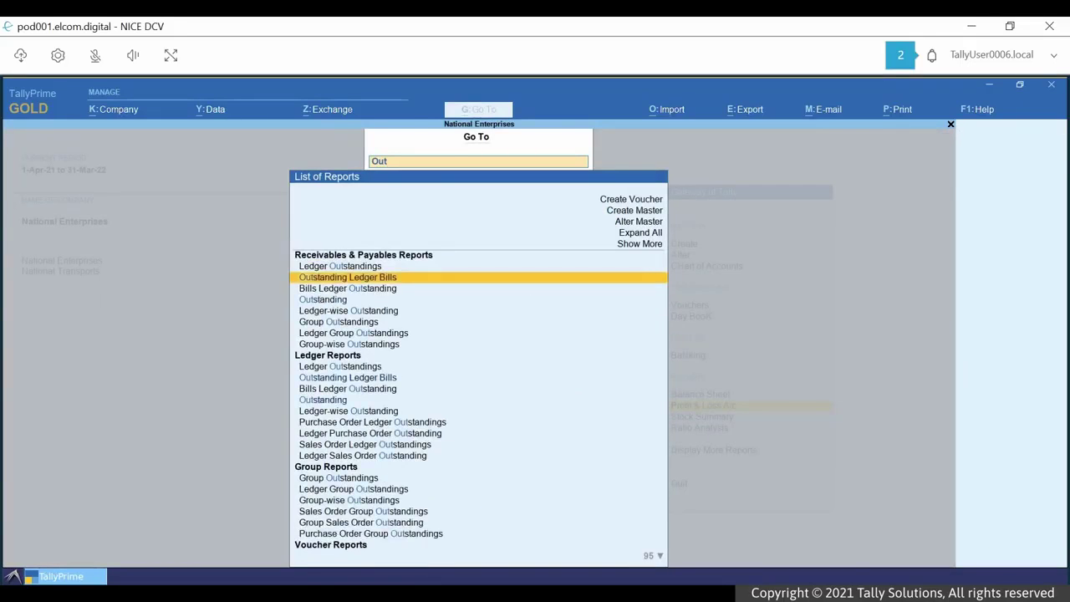
key(Up)
key(Return)
text(Kant)
key(Return)
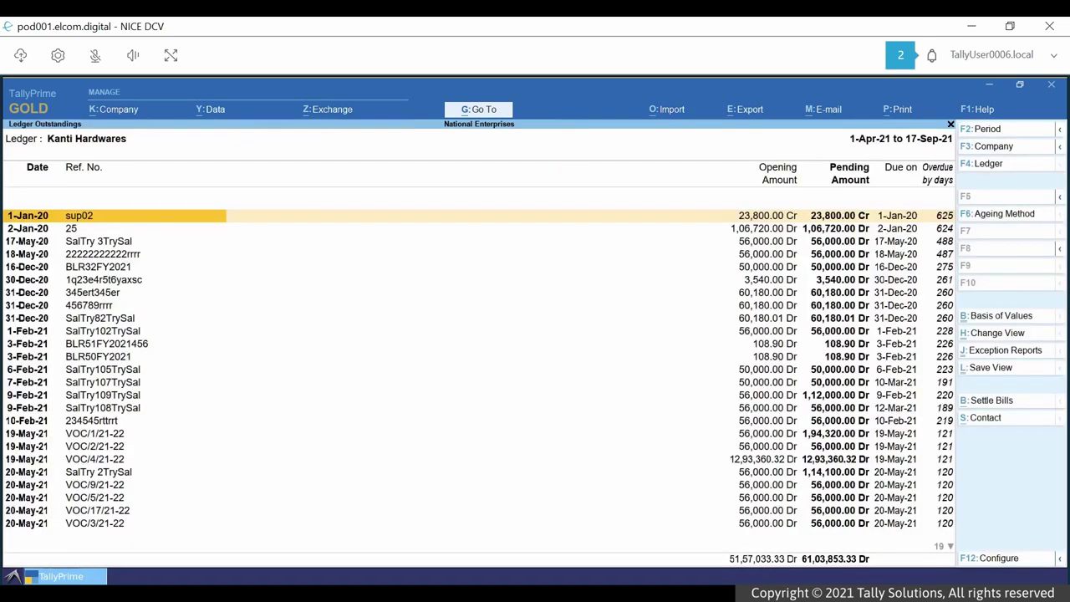
- E-mail the current Ledger Outstandings report, accepting the 'Outstanding Bills' message
click(822, 111)
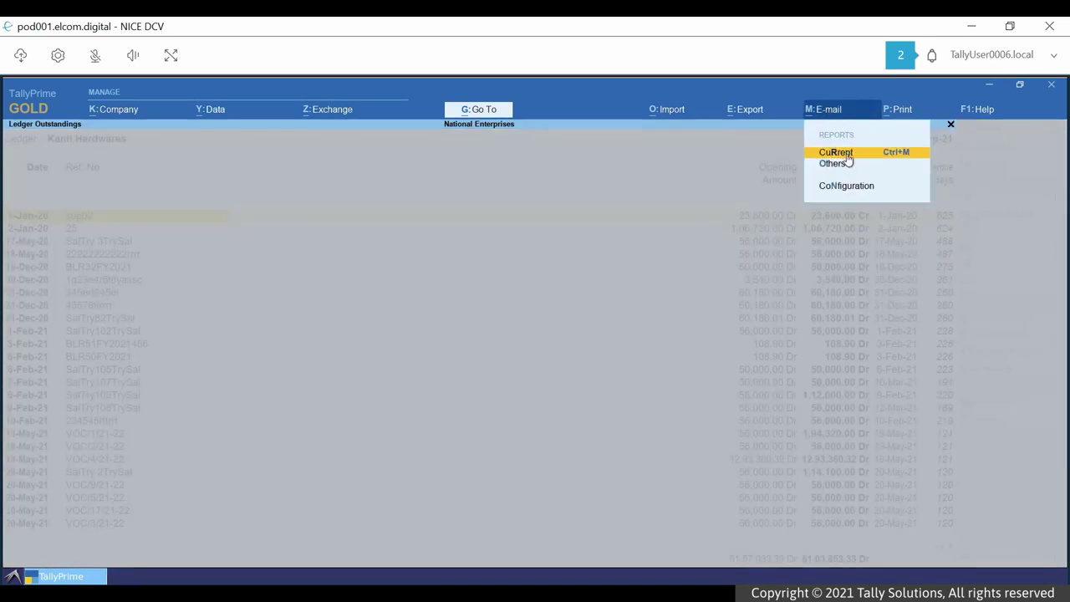
click(845, 154)
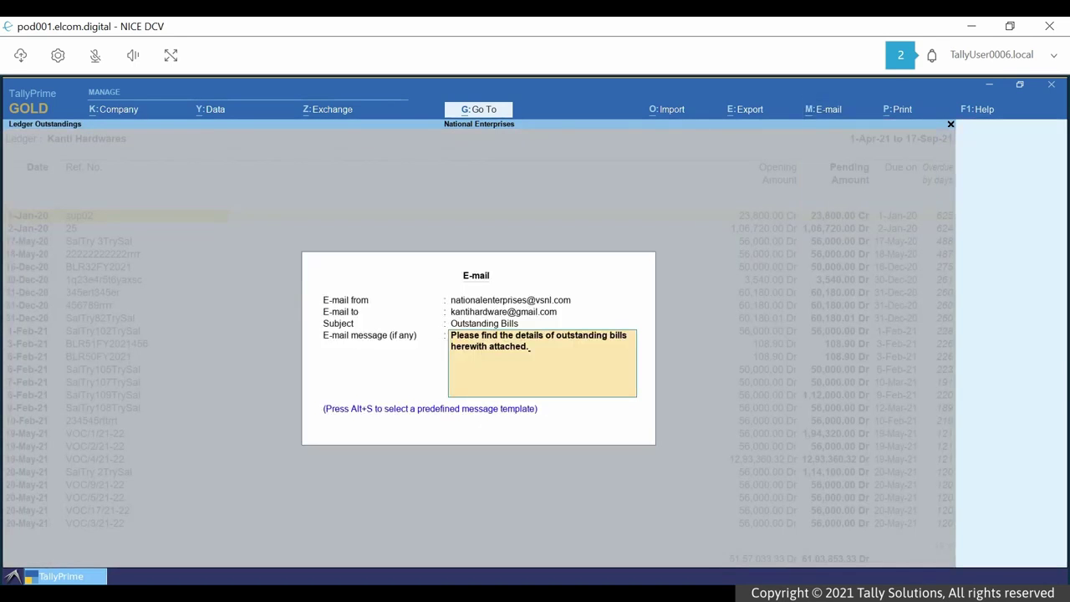
key(Return)
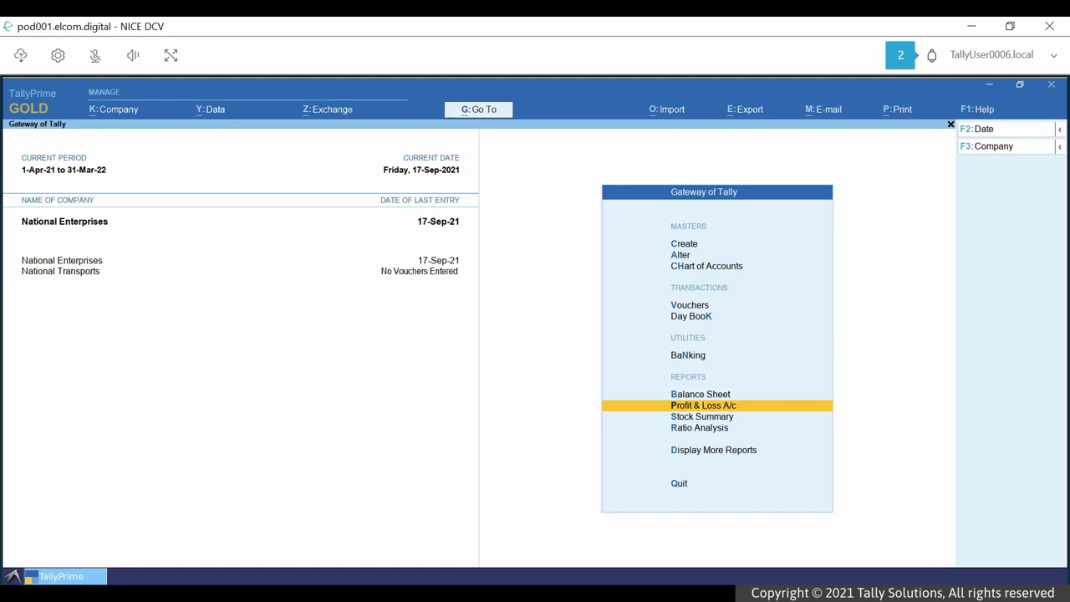
- Connect National Enterprises for online access
key(alt+k)
key(Down)
key(Down)
key(Down)
key(Down)
key(Down)
key(Down)
key(Down)
key(Down)
key(Down)
key(Down)
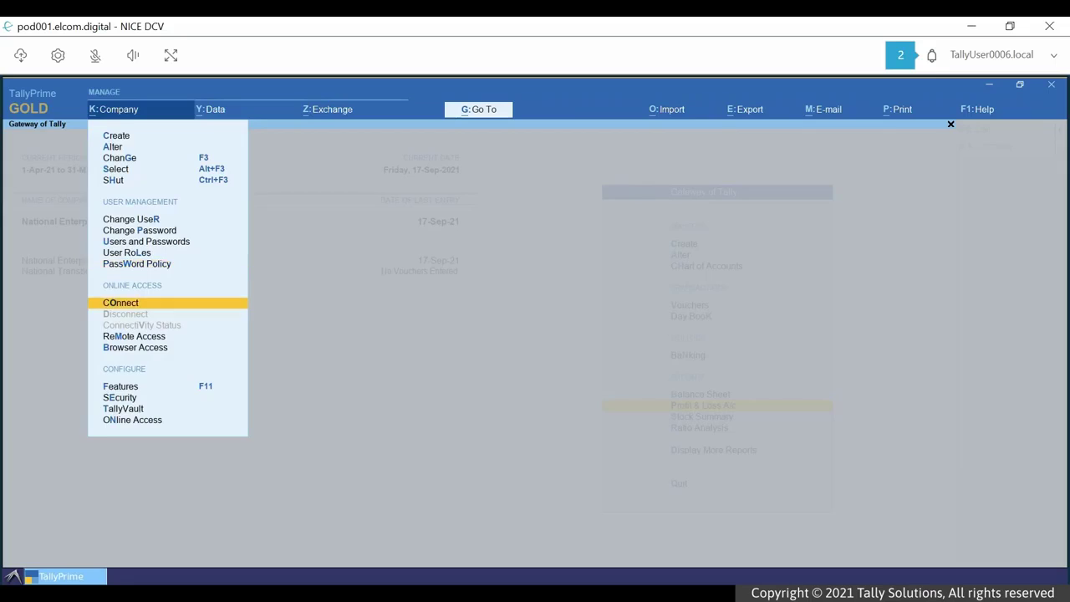
key(Return)
key(Return)
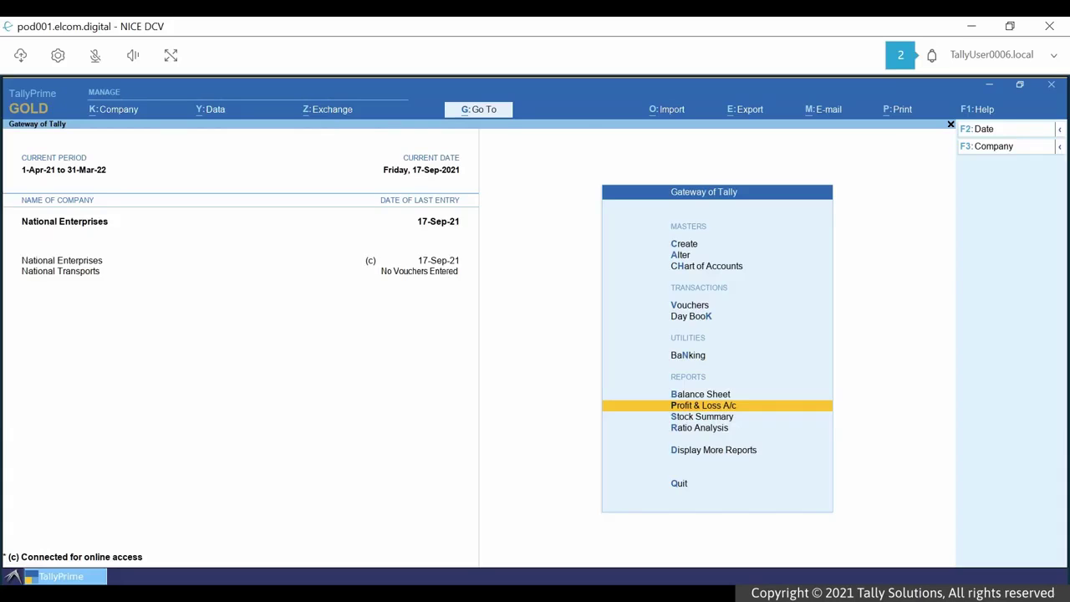
- Open the e-Way Bill register of vouchers pending e-Way Bill generation
key(alt+g)
text(e-Way)
key(Return)
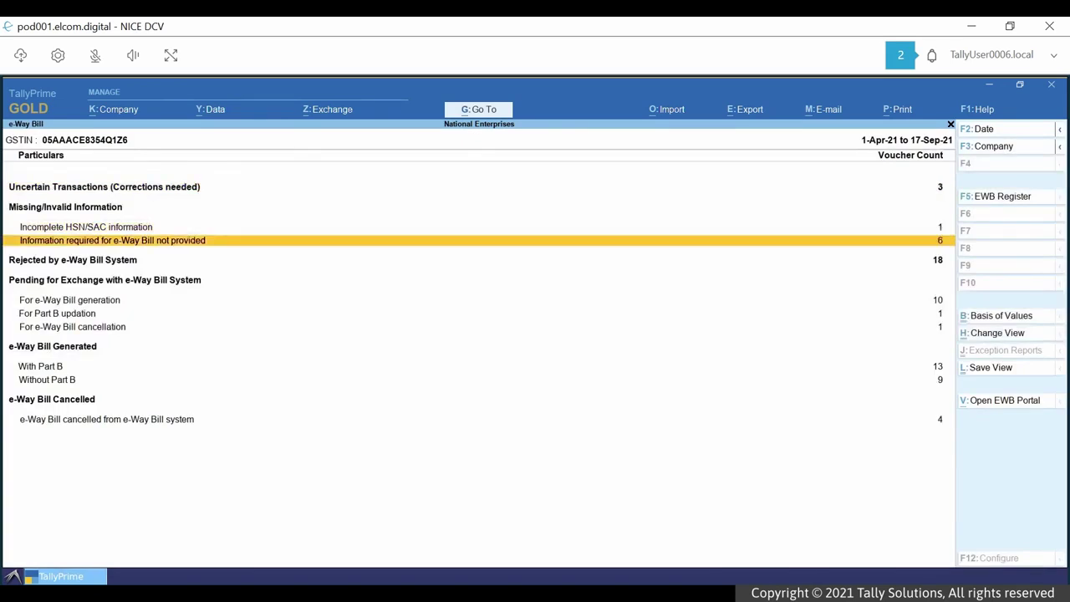
key(Down)
key(Down)
key(Return)
- Send the 56,000.00 Air Asia voucher for e-Way Bill generation, log in, then minimise TallyPrime
key(alt+z)
key(Return)
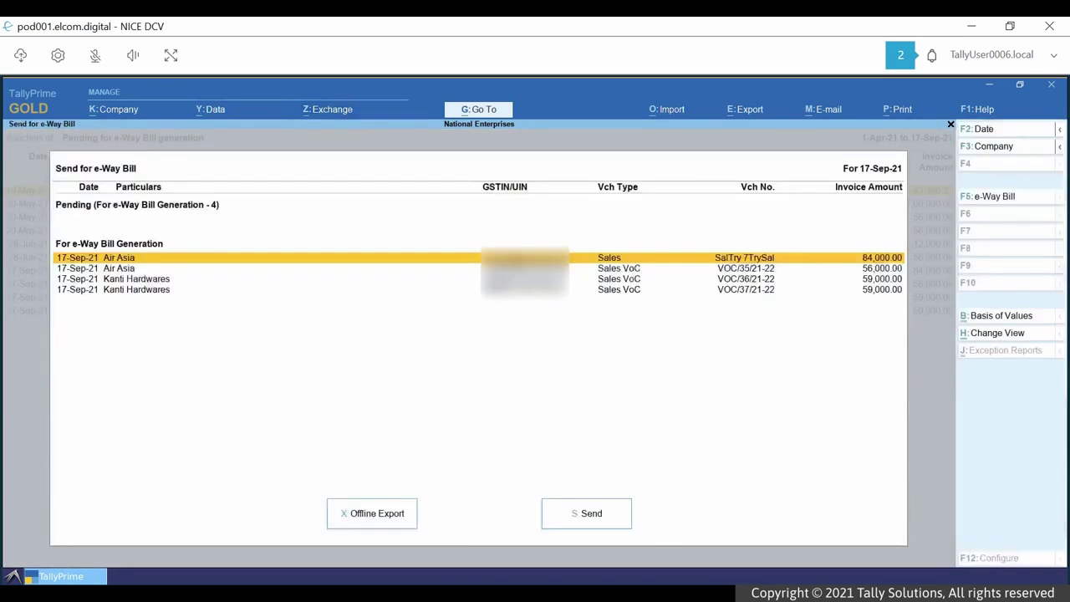
key(Down)
key(space)
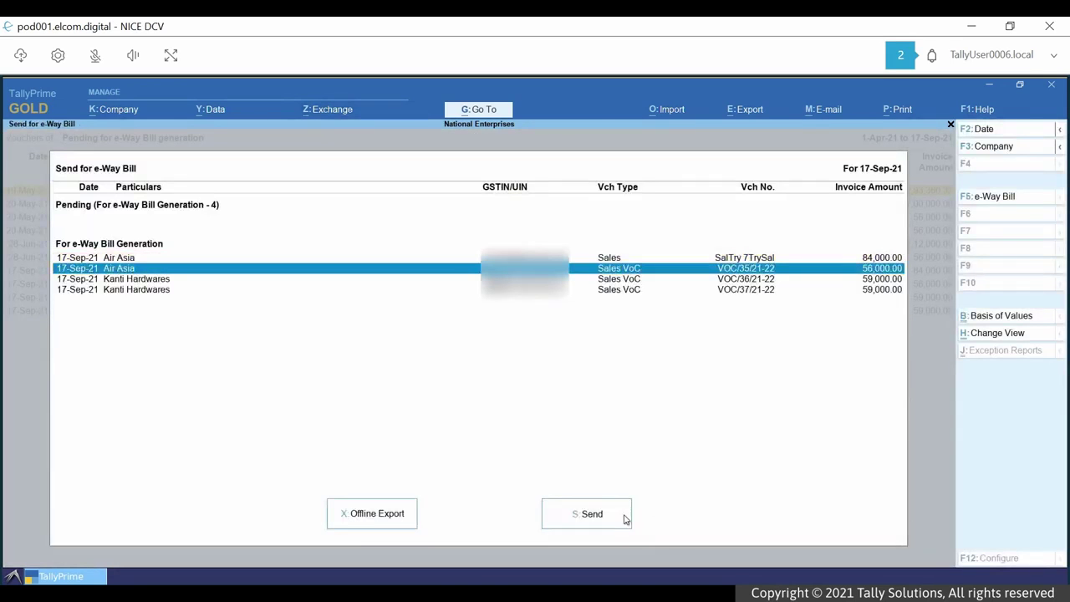
click(624, 518)
key(y)
key(Return)
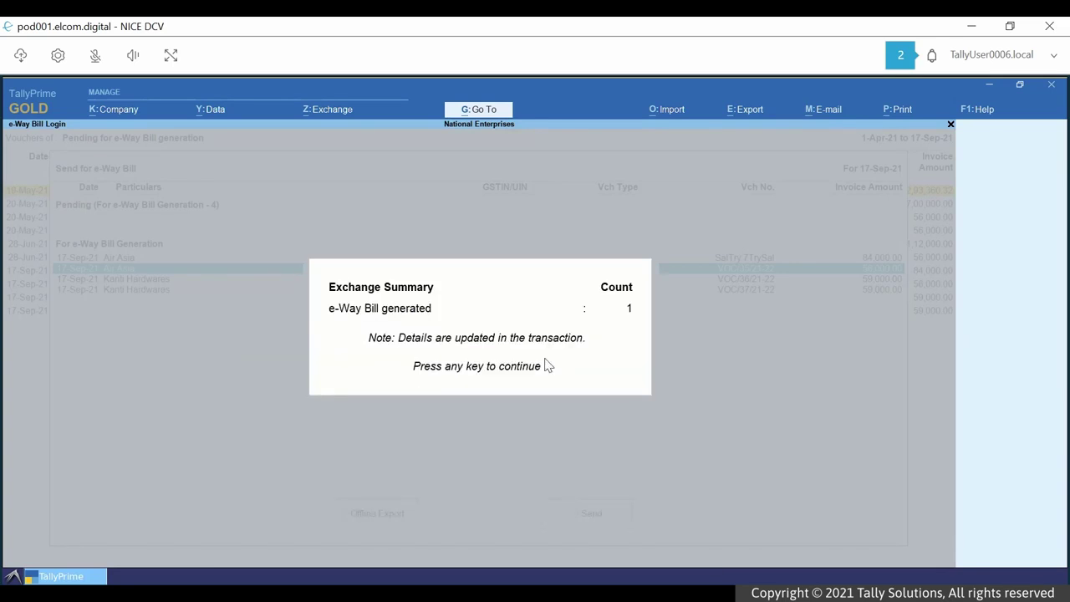
click(988, 85)
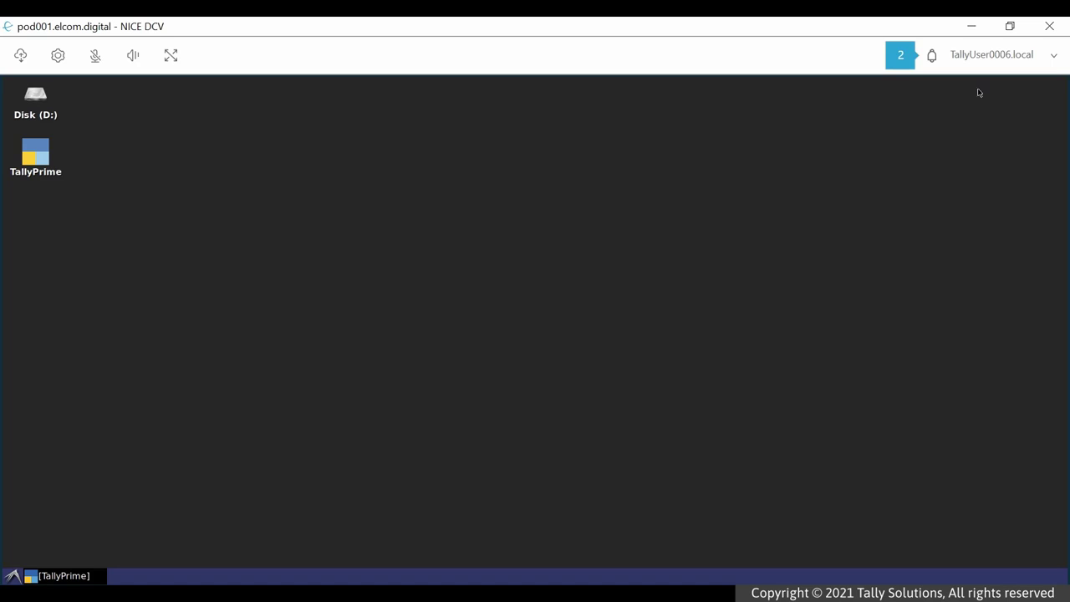
- Relaunch TallyPrime from the desktop and load National Enterprises
click(47, 156)
double_click(47, 155)
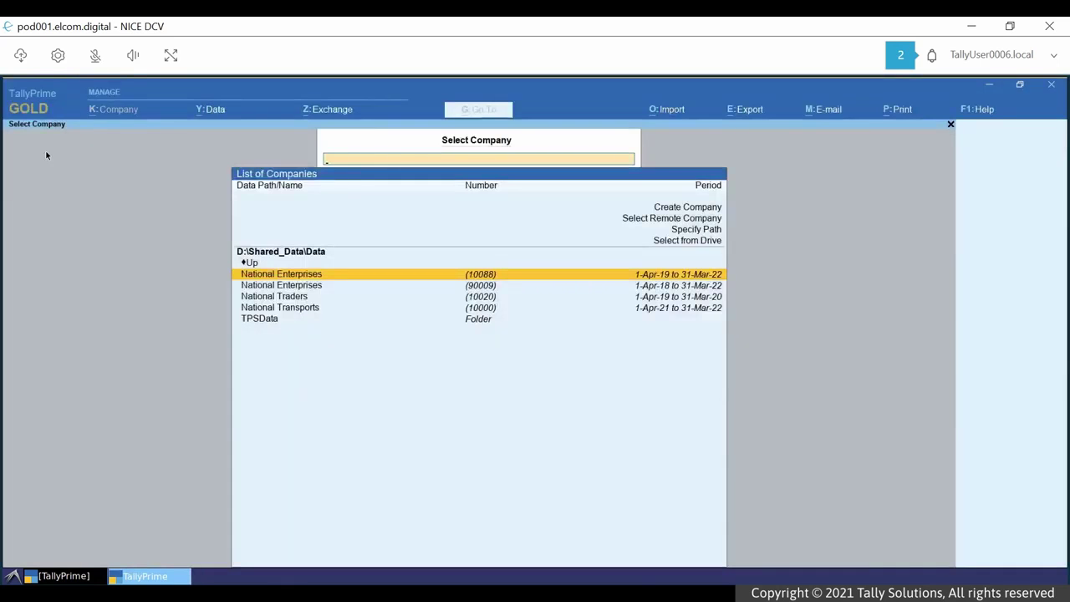
key(Return)
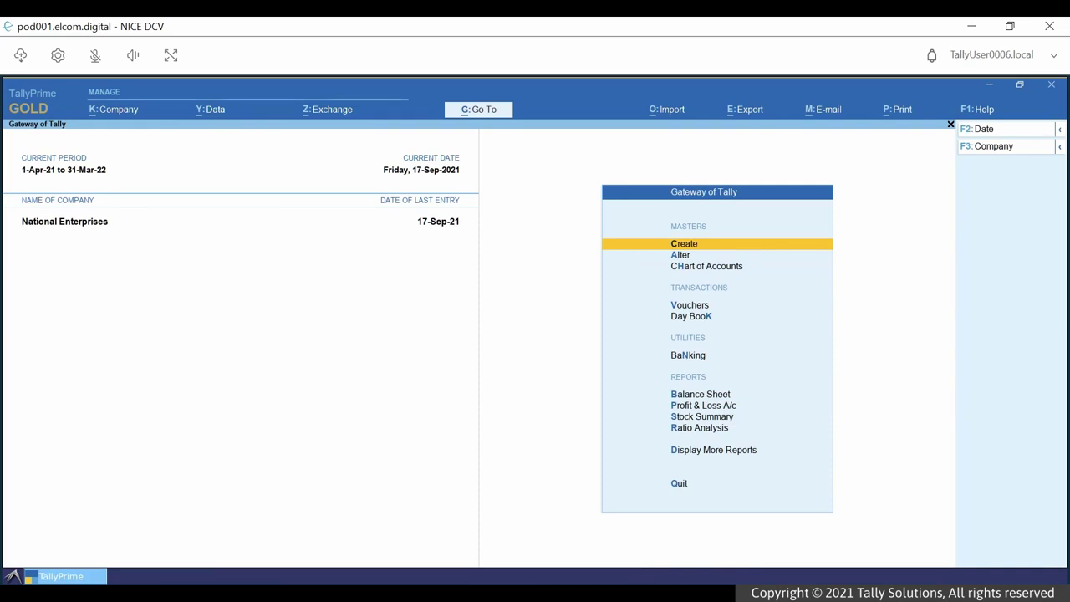
- Upload invoice customisation.txt into My_Applications > TallyPrime via Files Storage
click(22, 57)
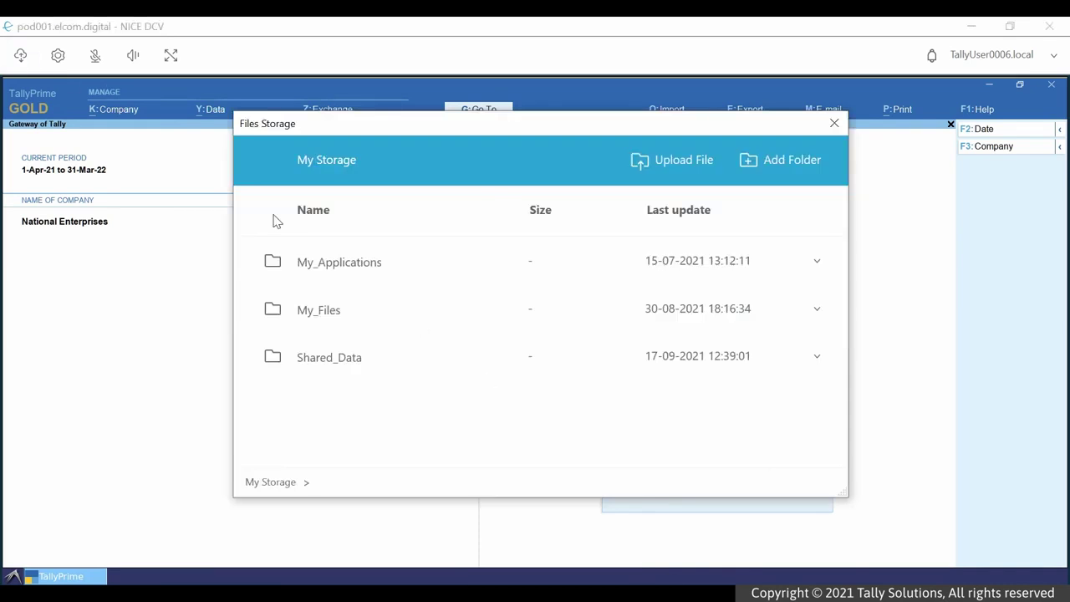
click(328, 262)
click(330, 262)
click(673, 174)
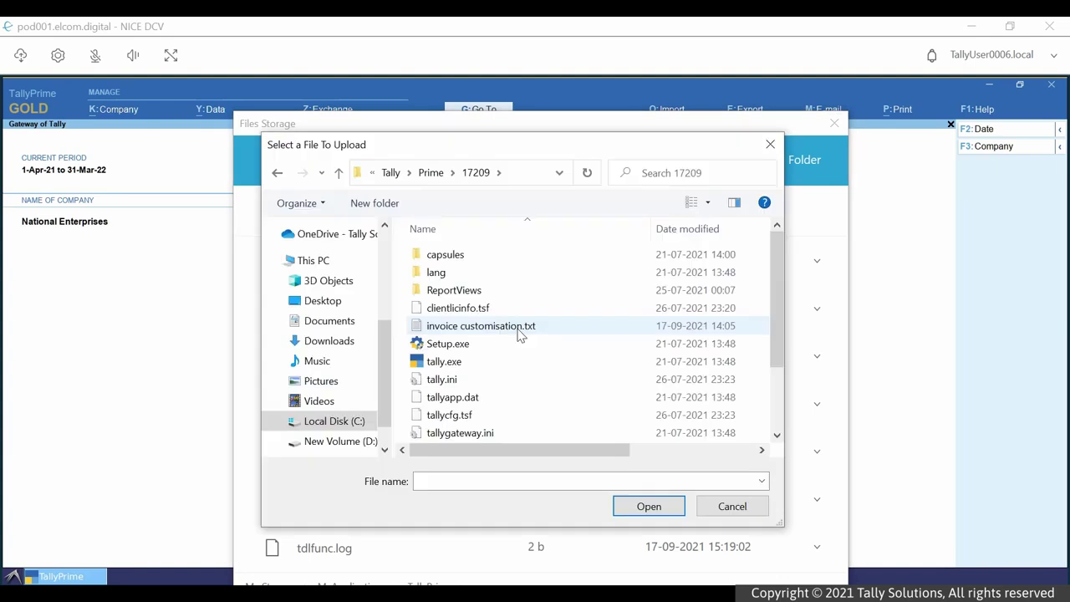
click(518, 328)
click(647, 506)
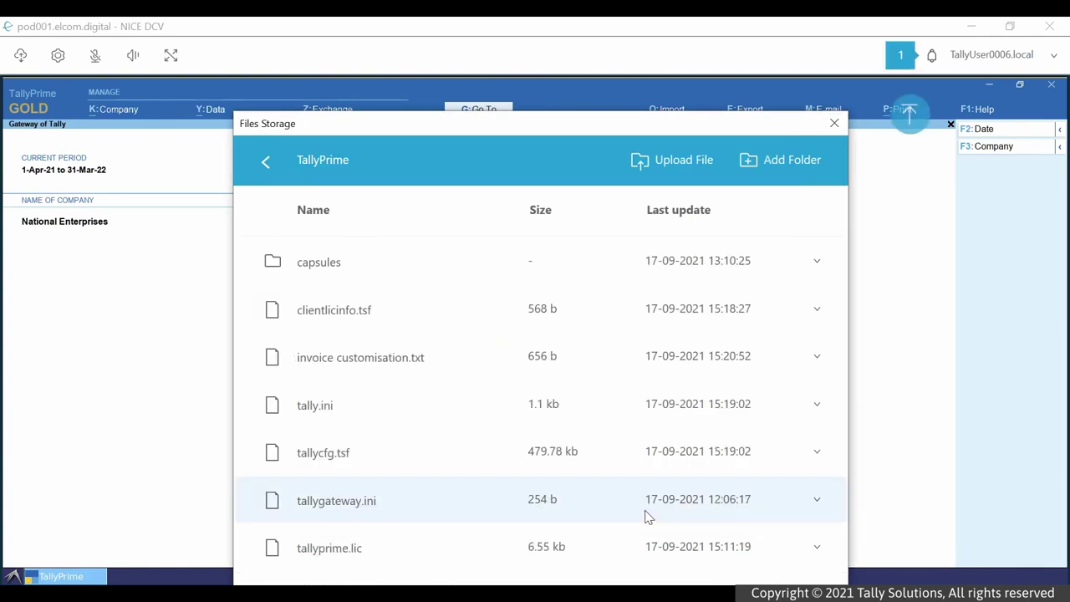
click(905, 151)
- Load invoice customisation.txt as a local TDL under Help > TDLs & AddOns
click(987, 110)
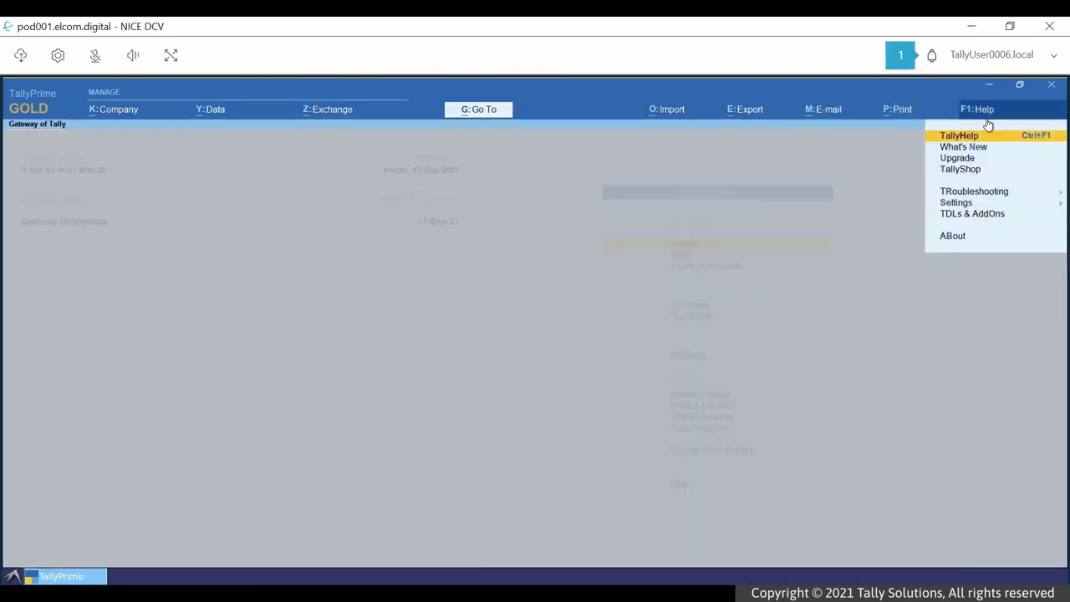
click(985, 216)
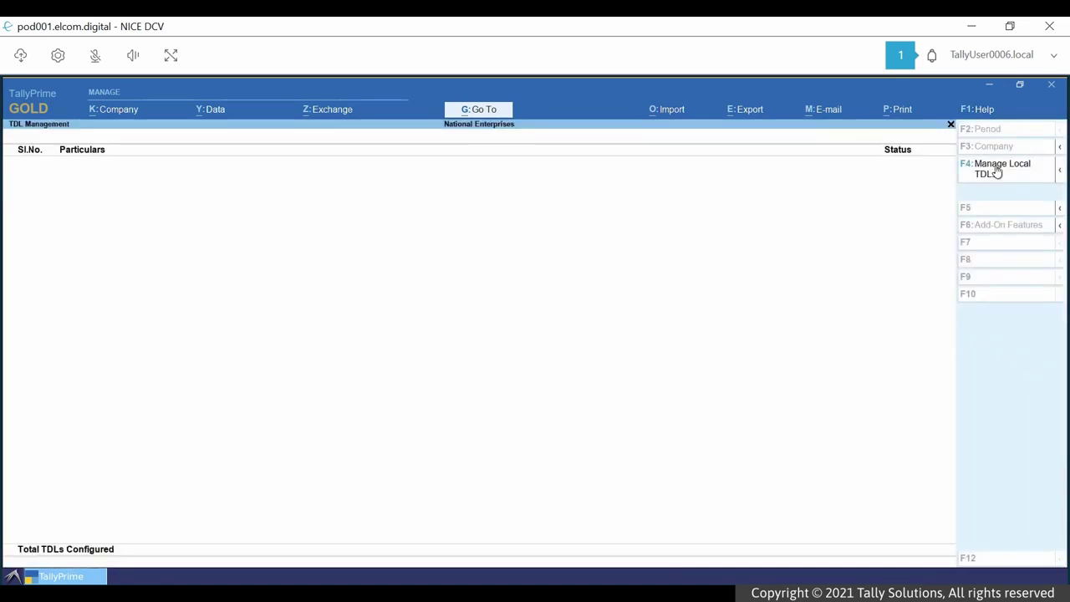
click(996, 171)
key(Return)
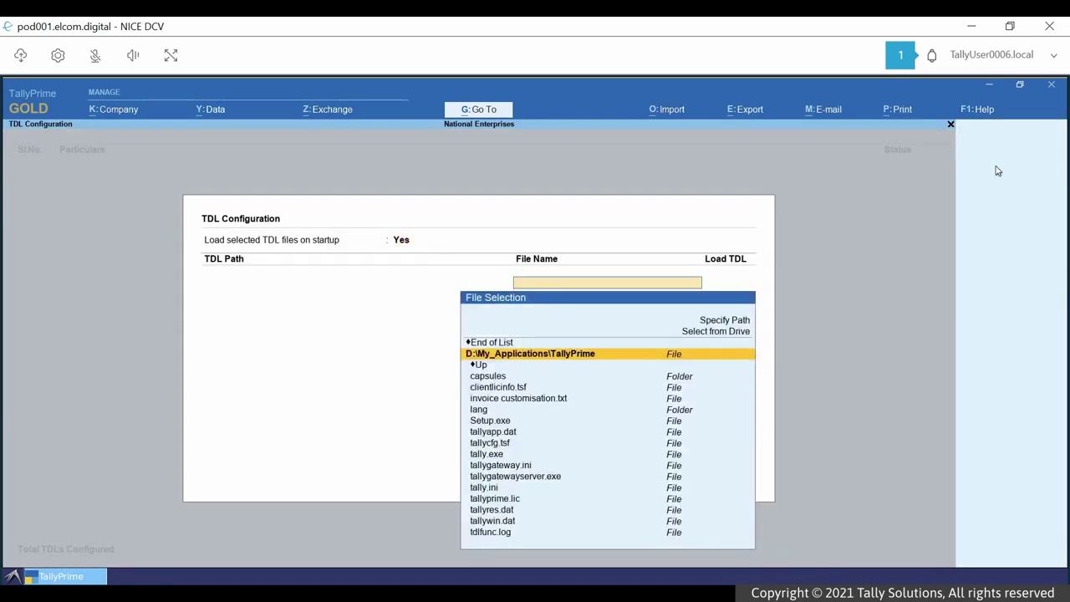
key(Down)
key(Down)
key(Down)
key(Down)
key(Return)
key(Return)
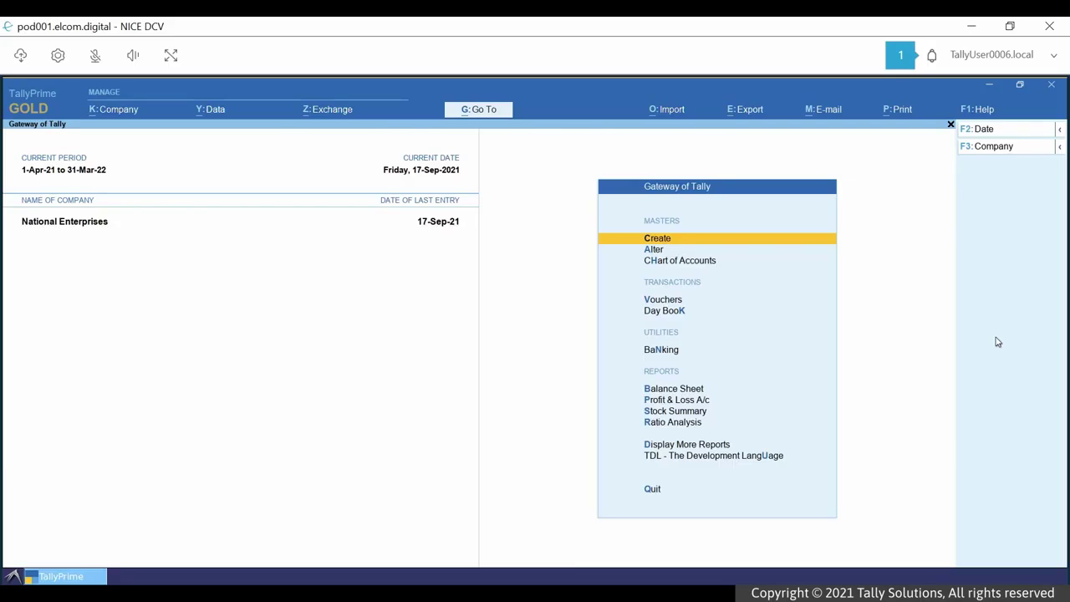
- Upload tallycfg.tsf into My_Files > Import and select the uploaded file
click(22, 58)
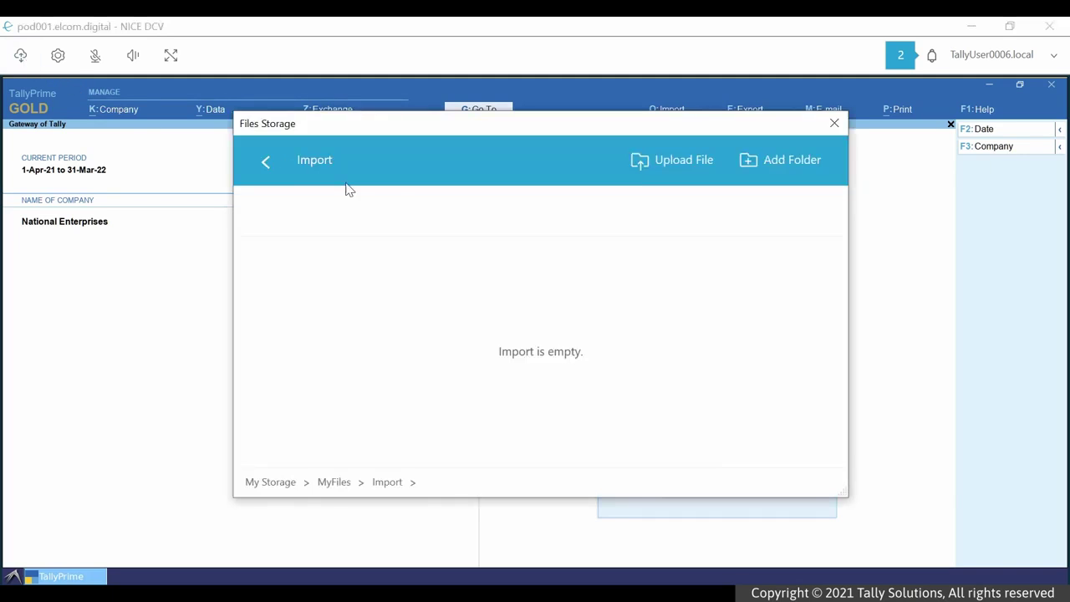
click(649, 170)
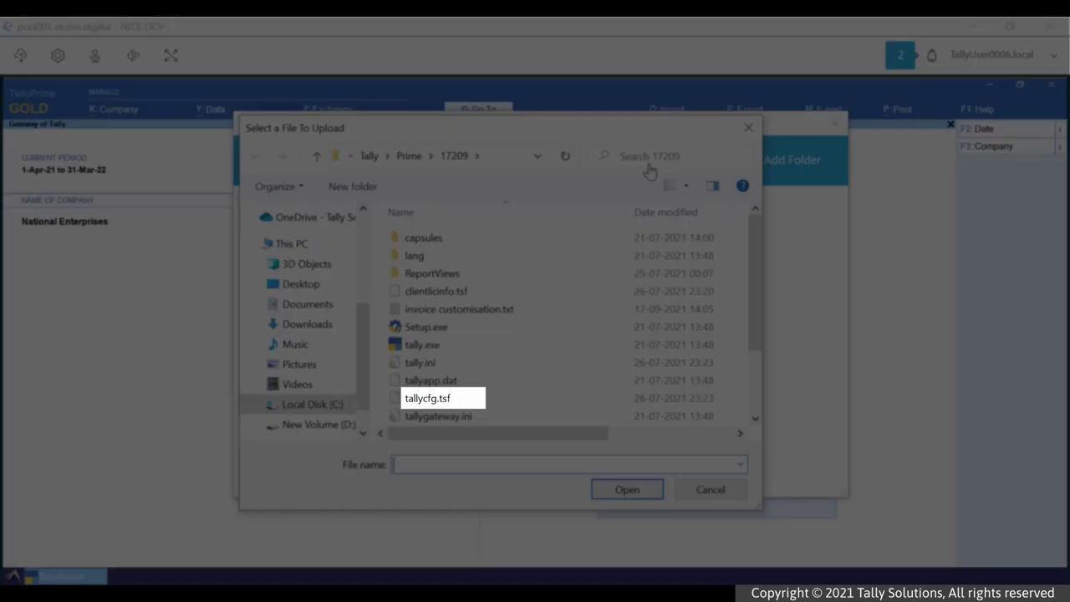
click(465, 399)
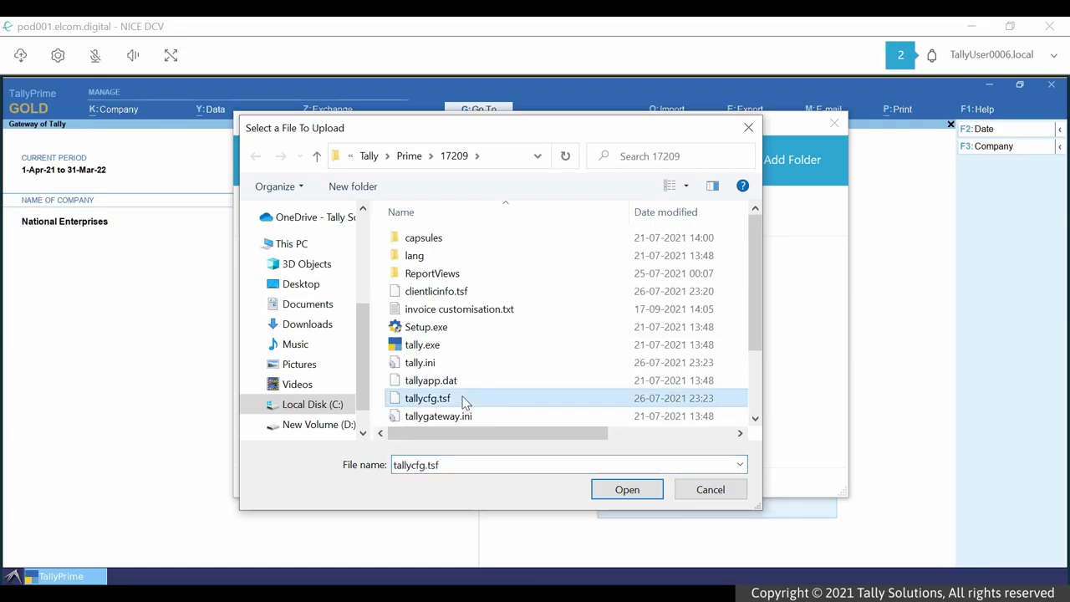
click(627, 489)
click(835, 123)
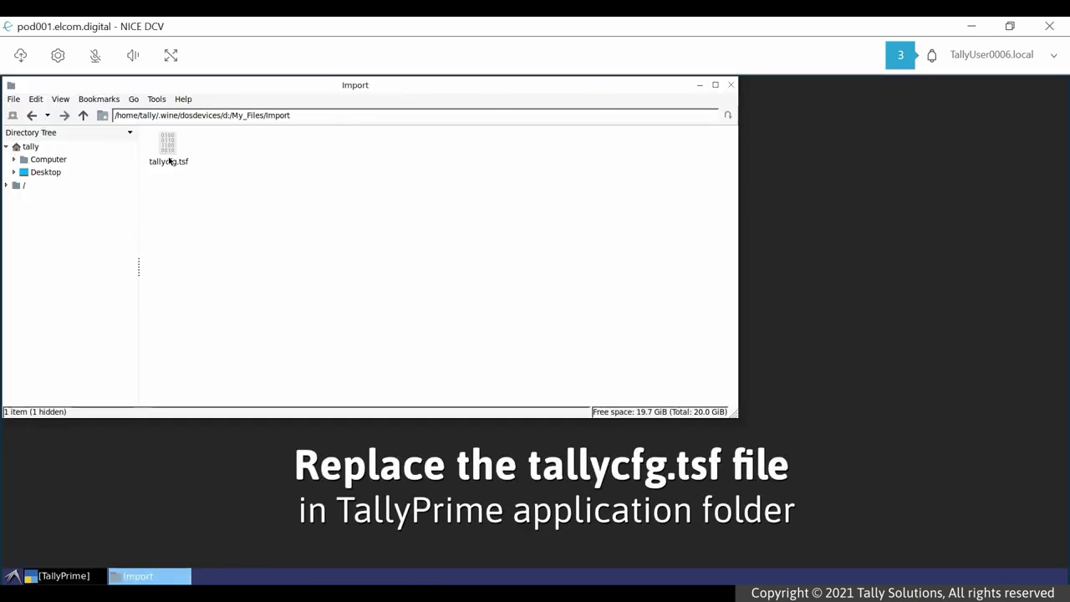
click(170, 161)
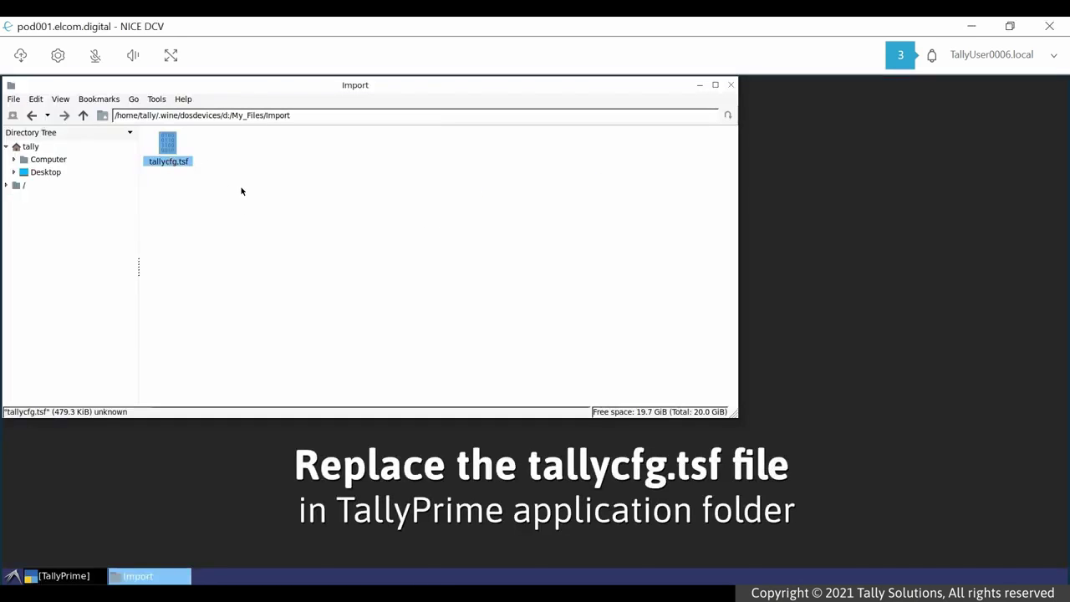
- Go to d:/My_Applications/TallyPrime and permanently delete the old tallycfg.tsf
click(82, 115)
click(83, 116)
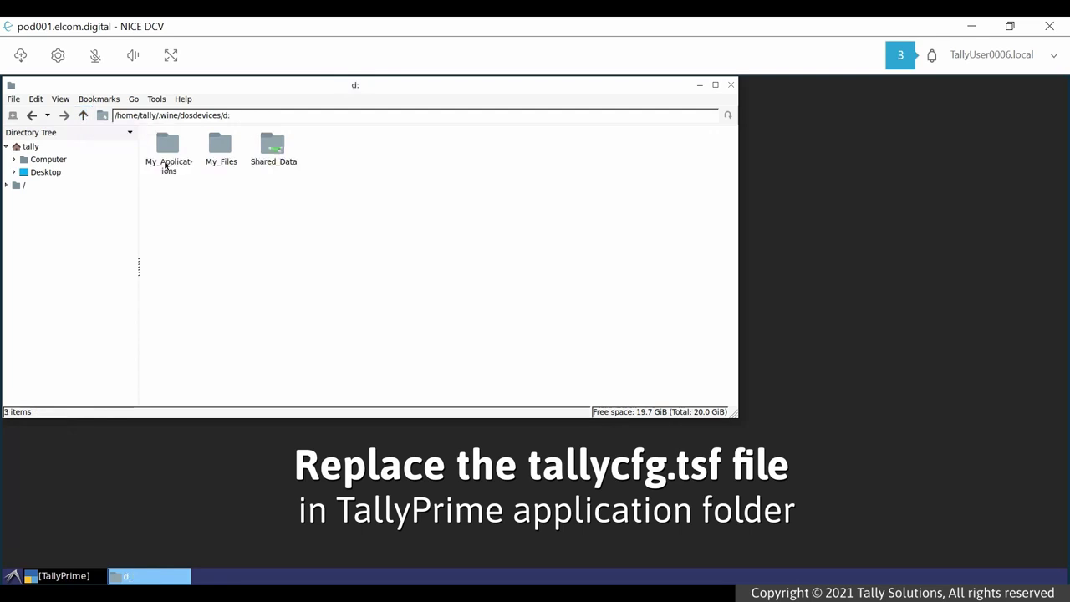
double_click(164, 164)
double_click(210, 162)
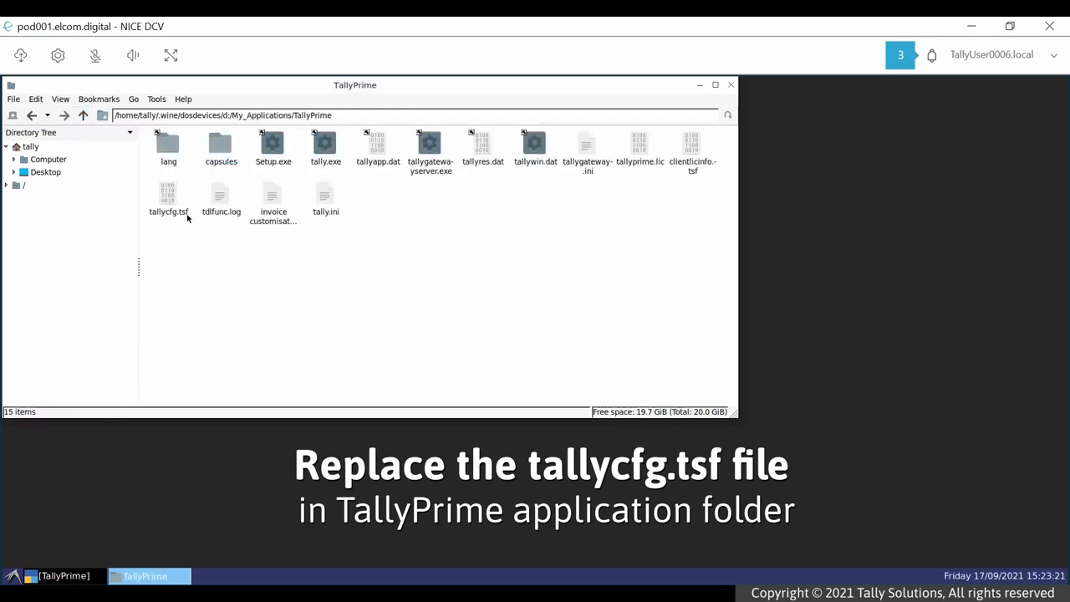
click(169, 200)
key(Delete)
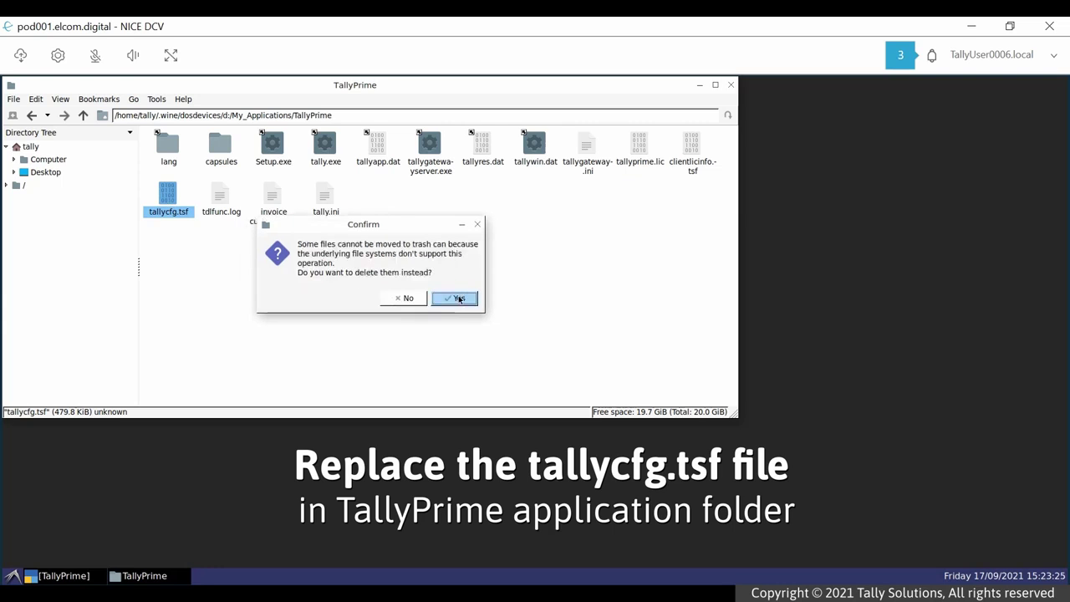
click(459, 299)
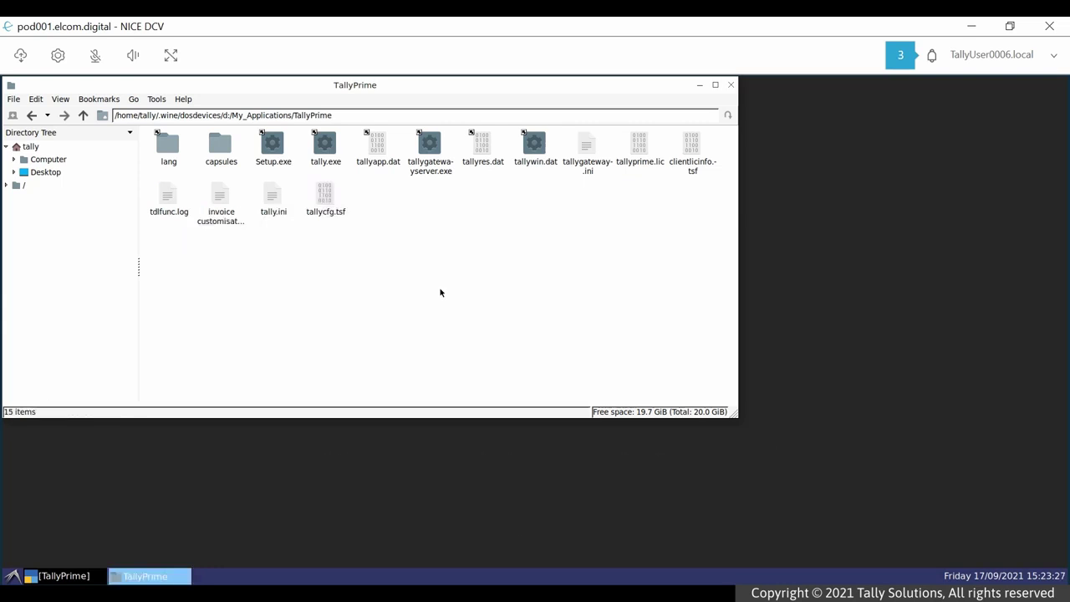